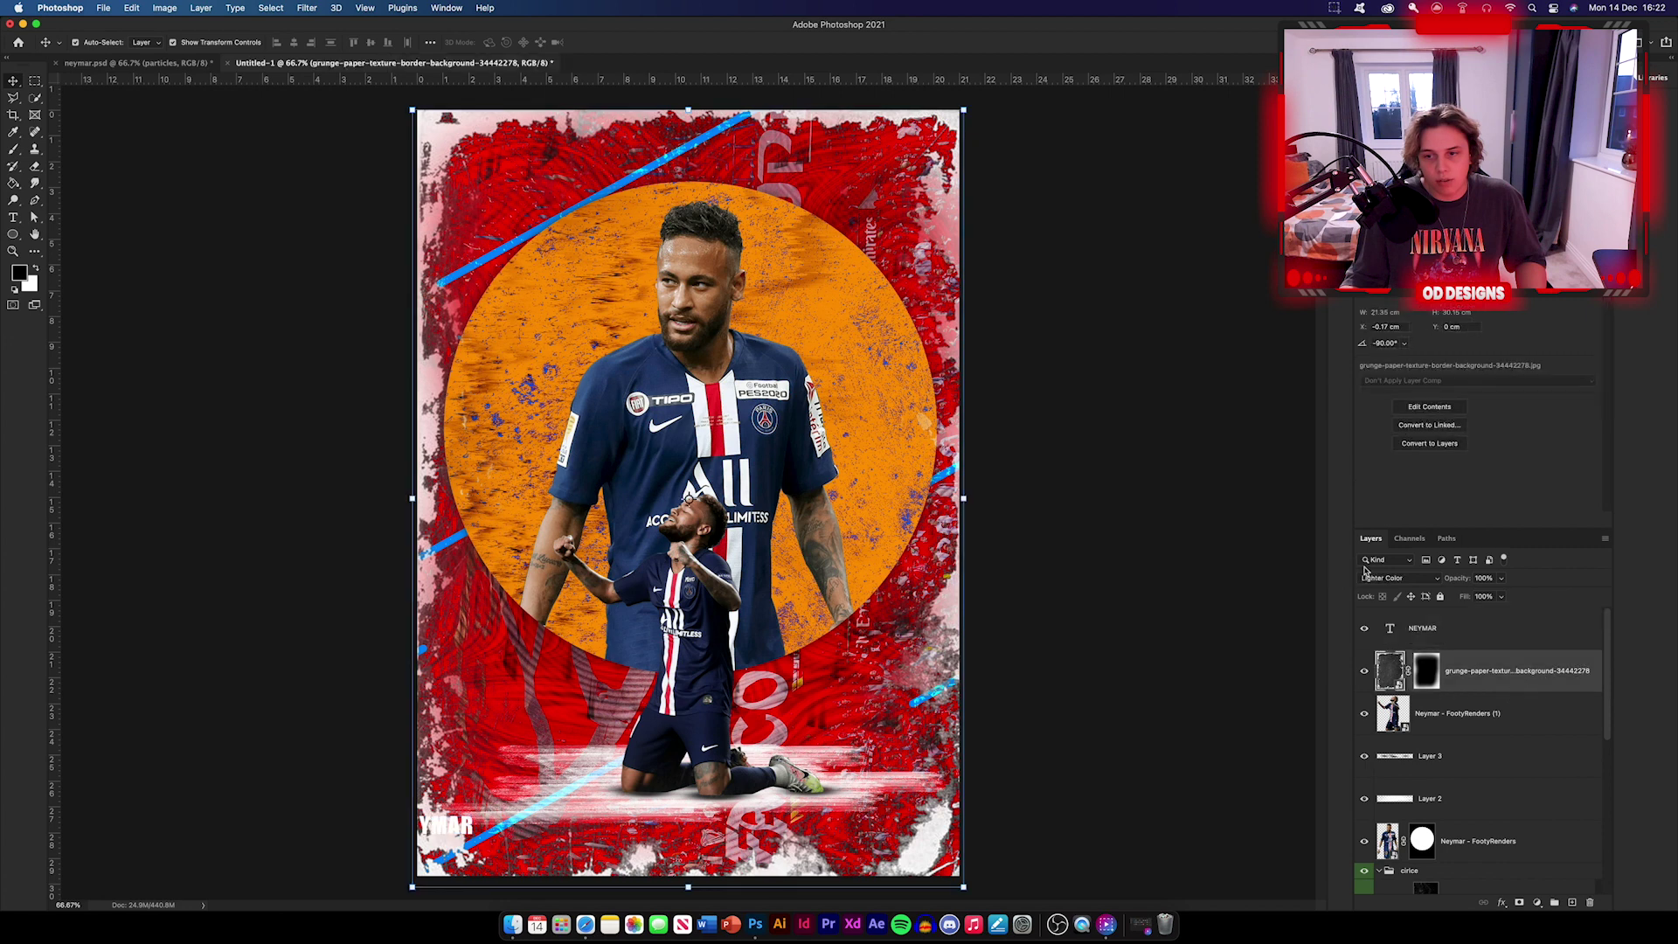
Lock the grunge paper texture border layer and hide it.
left_click(1441, 598)
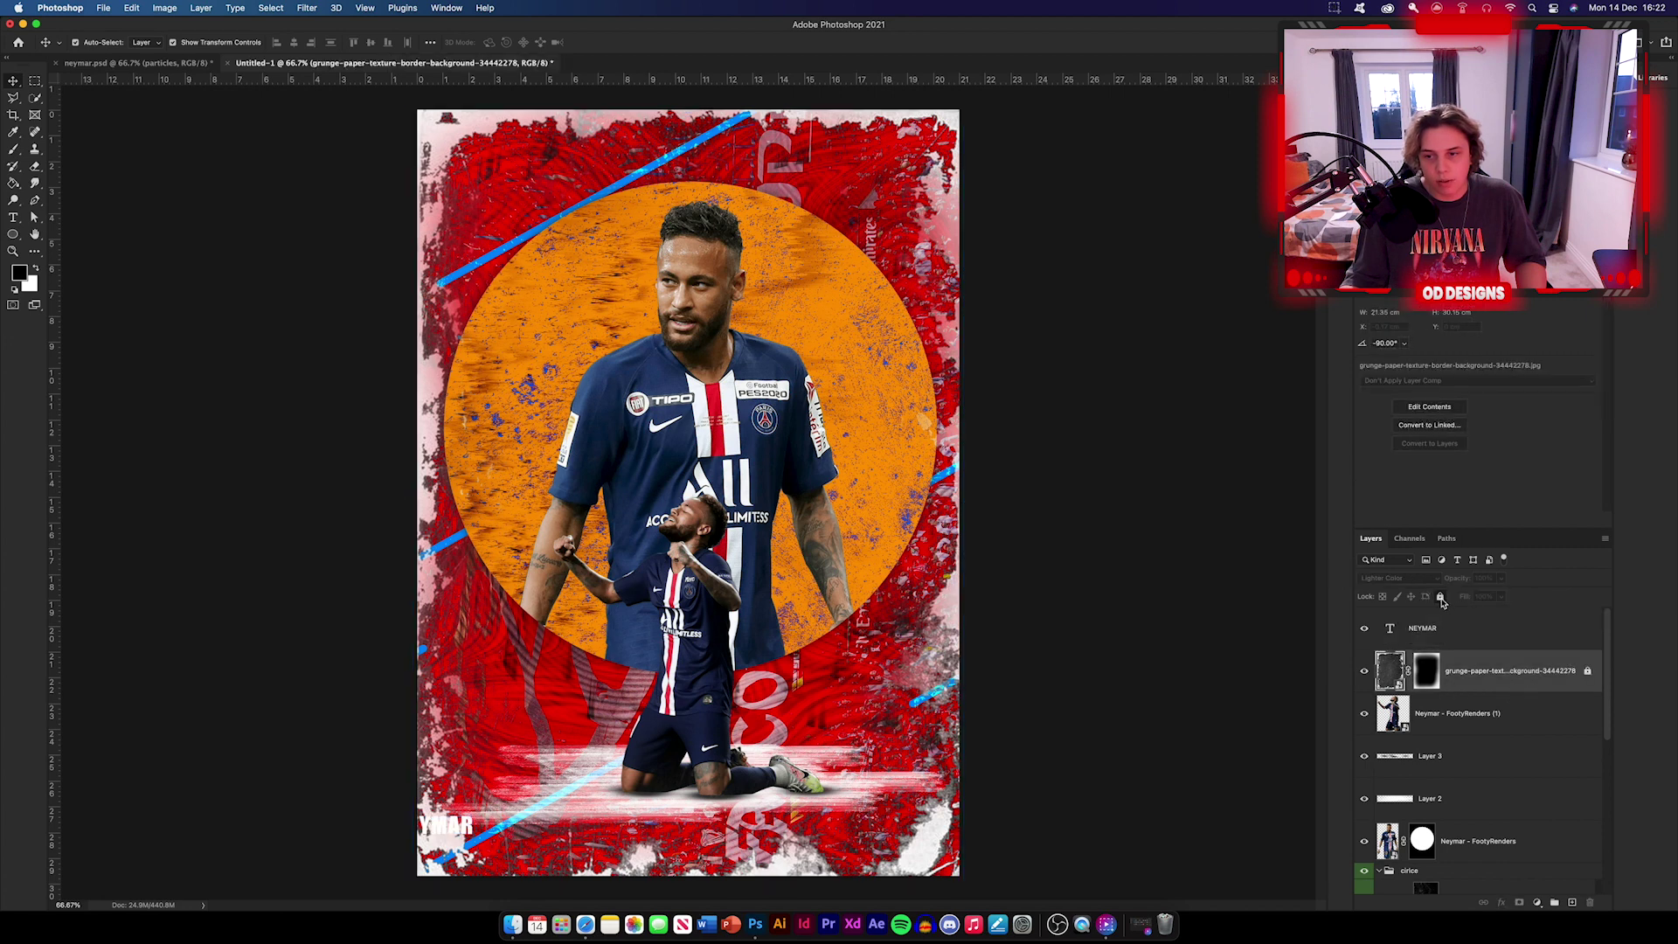
left_click(1365, 671)
Duplicate the small NEYMAR text repeatedly to form two staggered rows across the poster's bottom edge.
left_click(442, 826)
left_click_drag(437, 826, 642, 830)
left_click_drag(642, 830, 754, 828)
left_click_drag(562, 828, 393, 850)
key("super+j")
Group all the small NEYMAR text layers and name the group "bottom text".
left_click(1512, 640)
scroll(1517, 647, "down", 4)
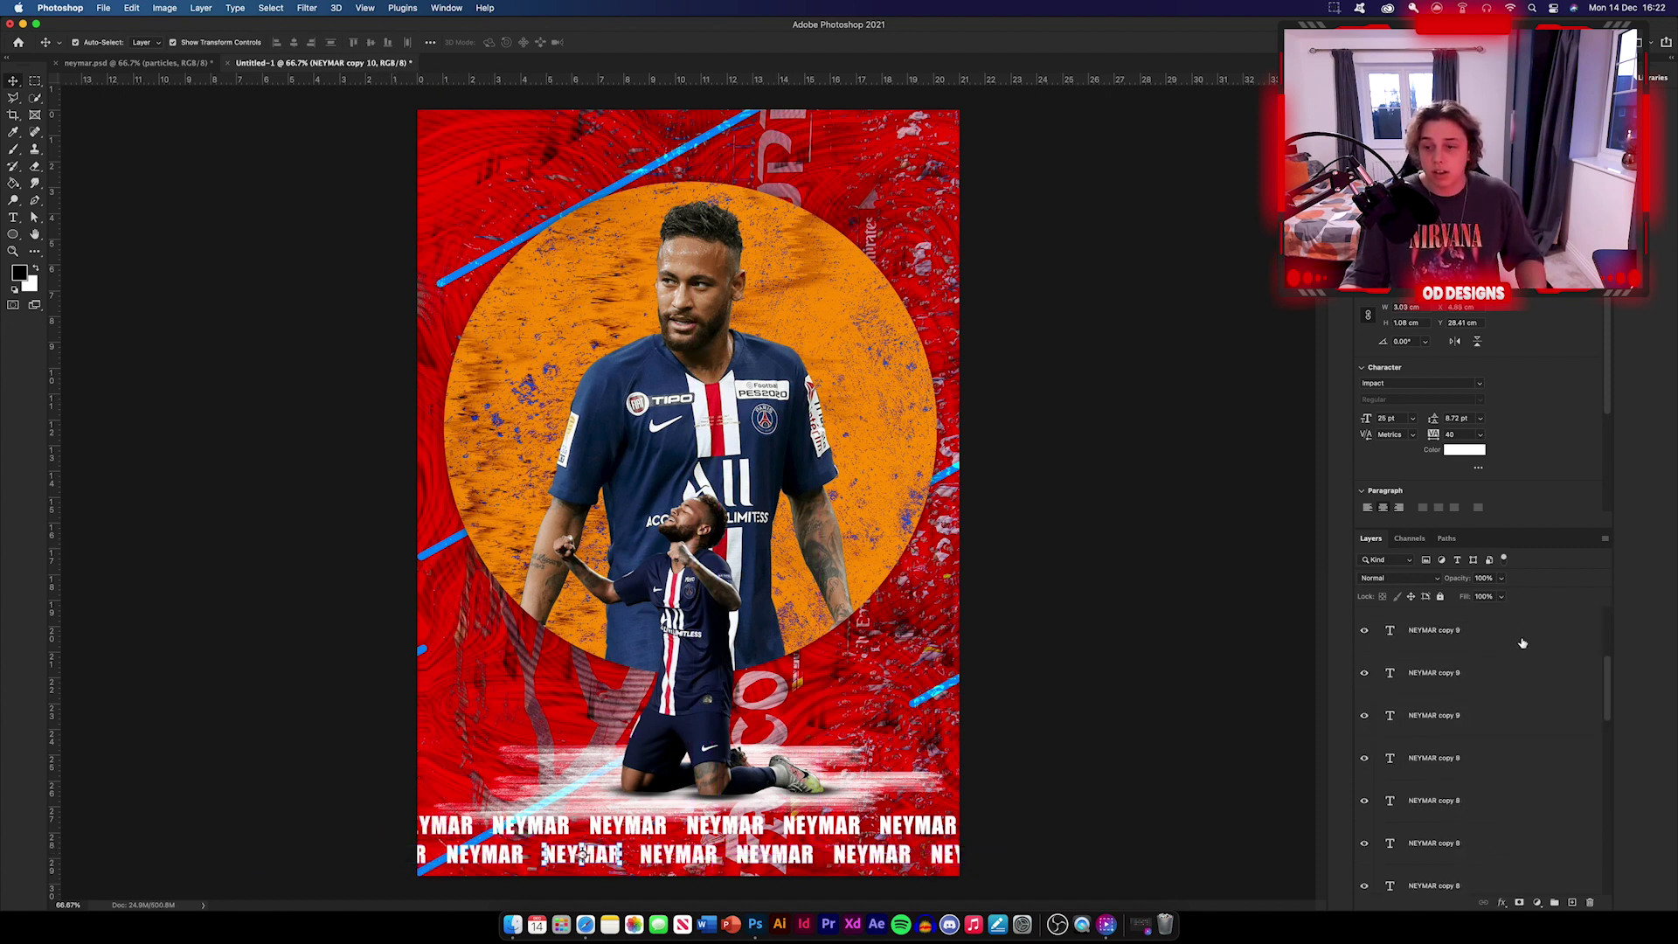
left_click(1486, 840, "shift")
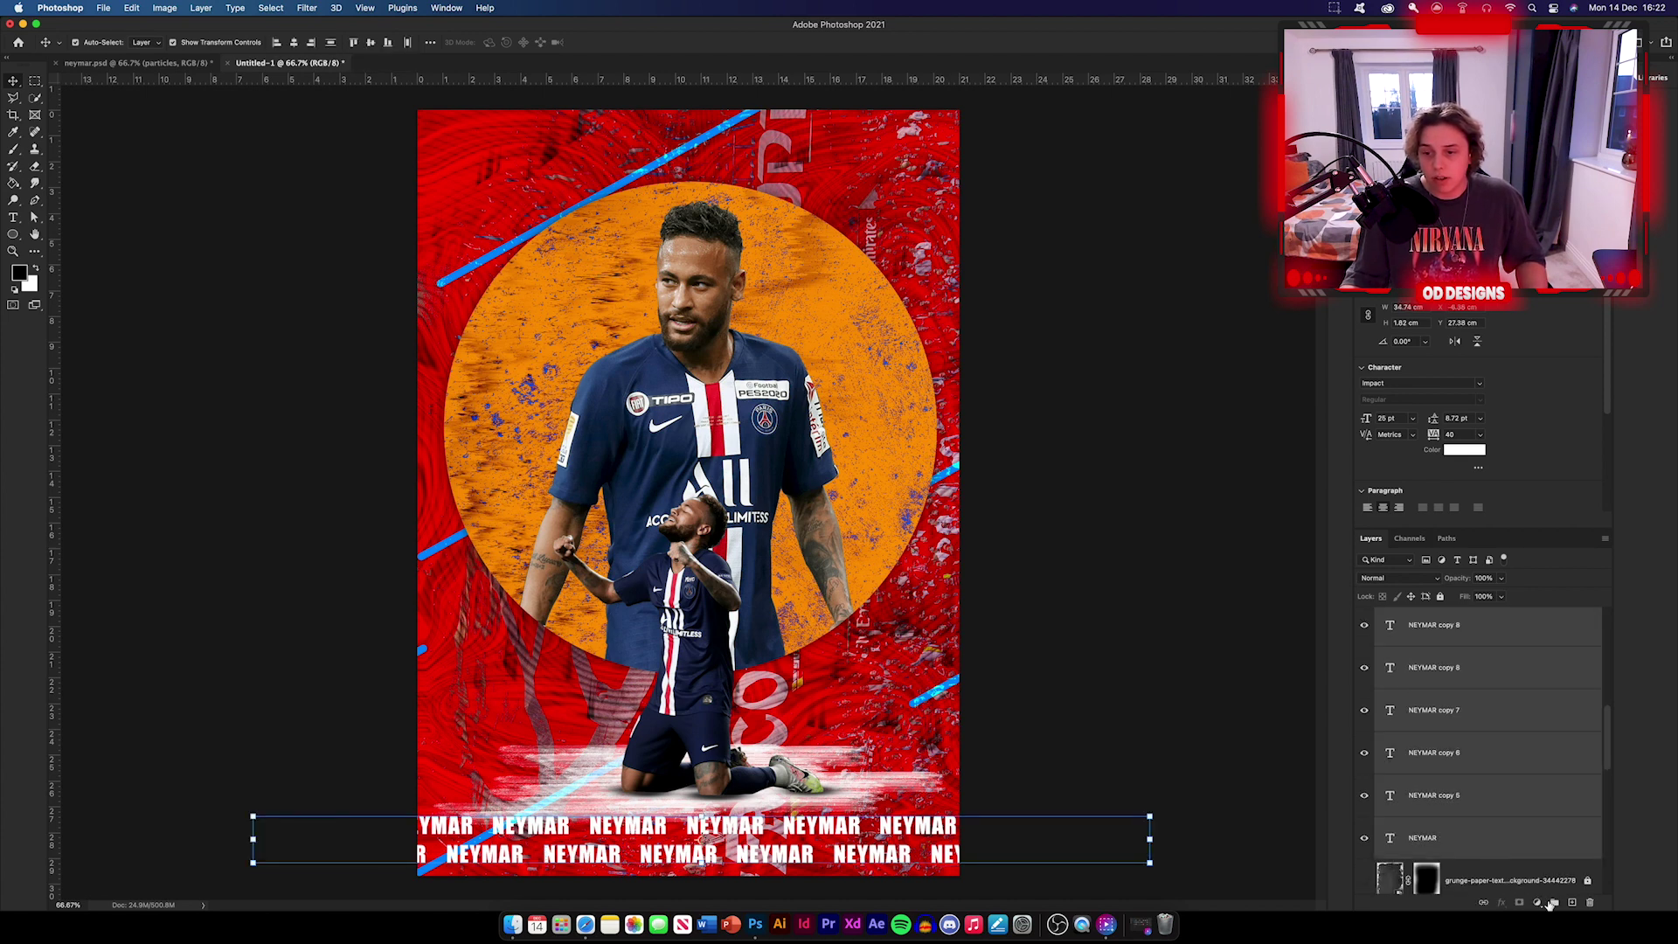
left_click(1550, 902)
double_click(1413, 616)
type("bottom text")
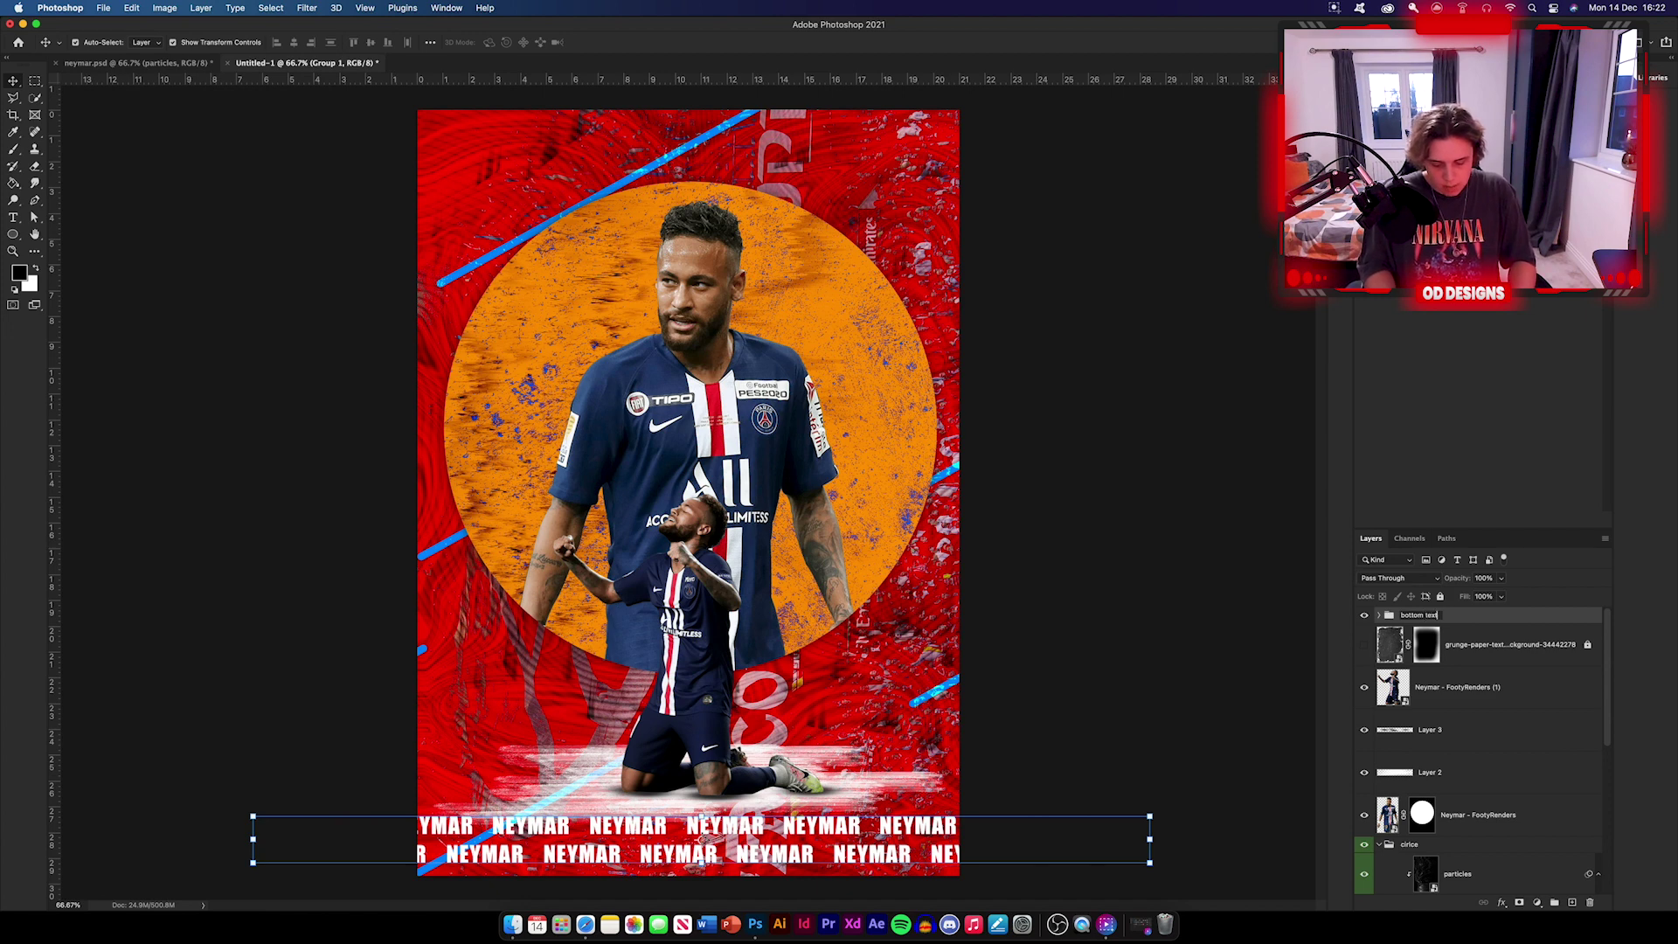
key("Return")
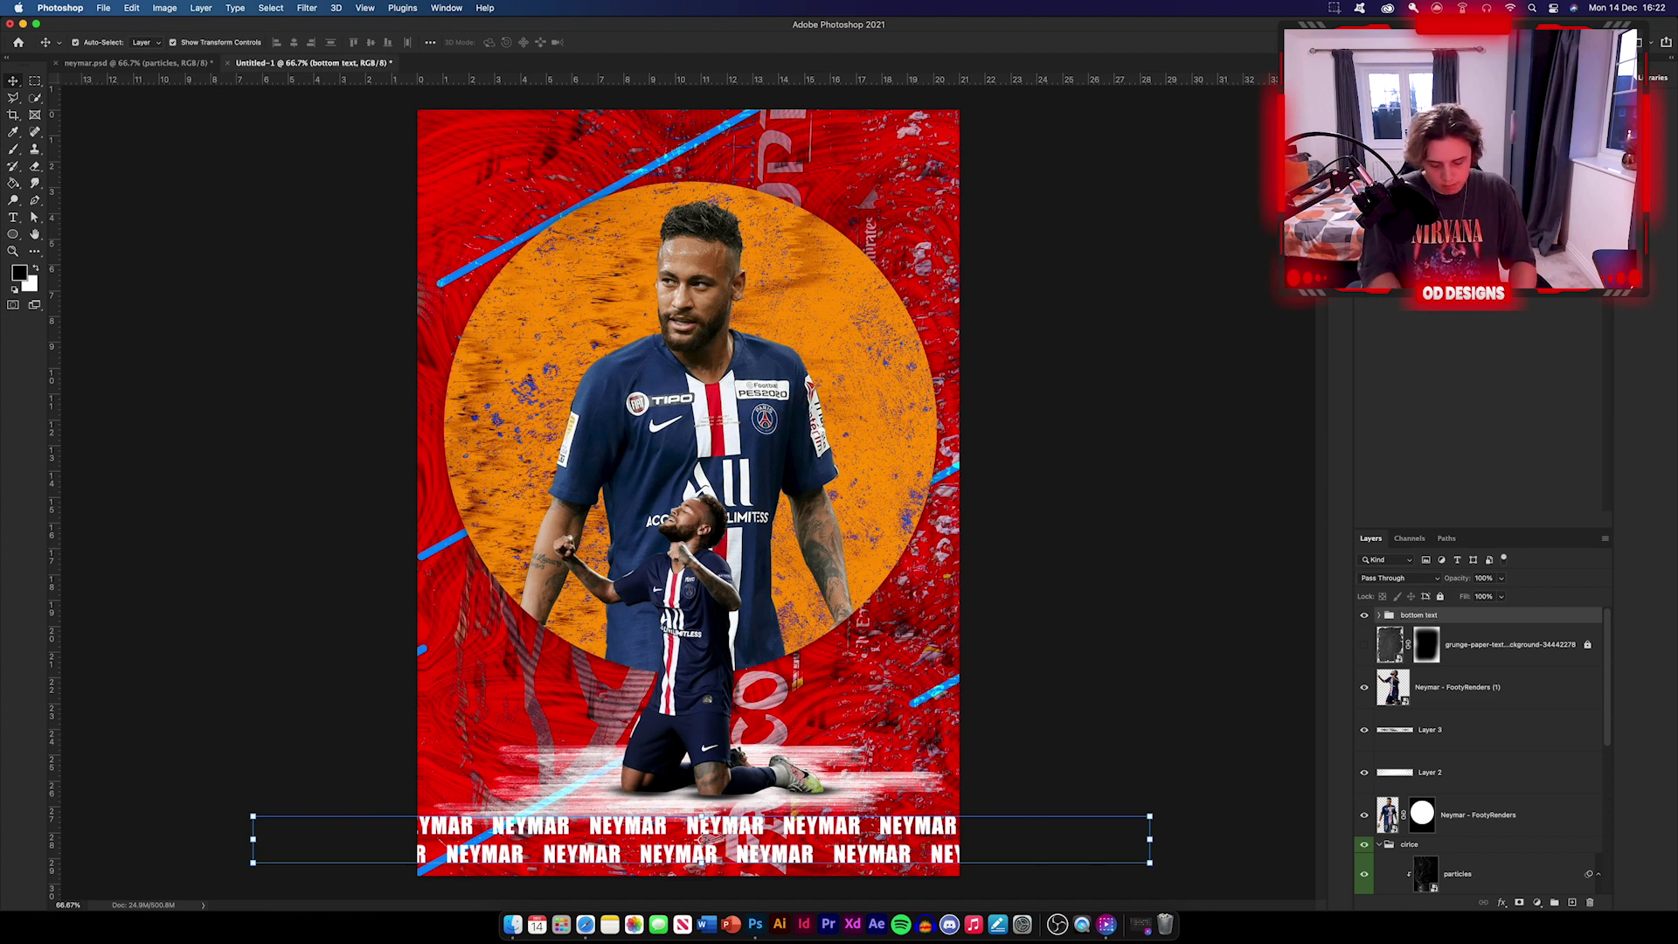
Show the grunge paper texture border layer again and deselect all layers.
left_click(1364, 645)
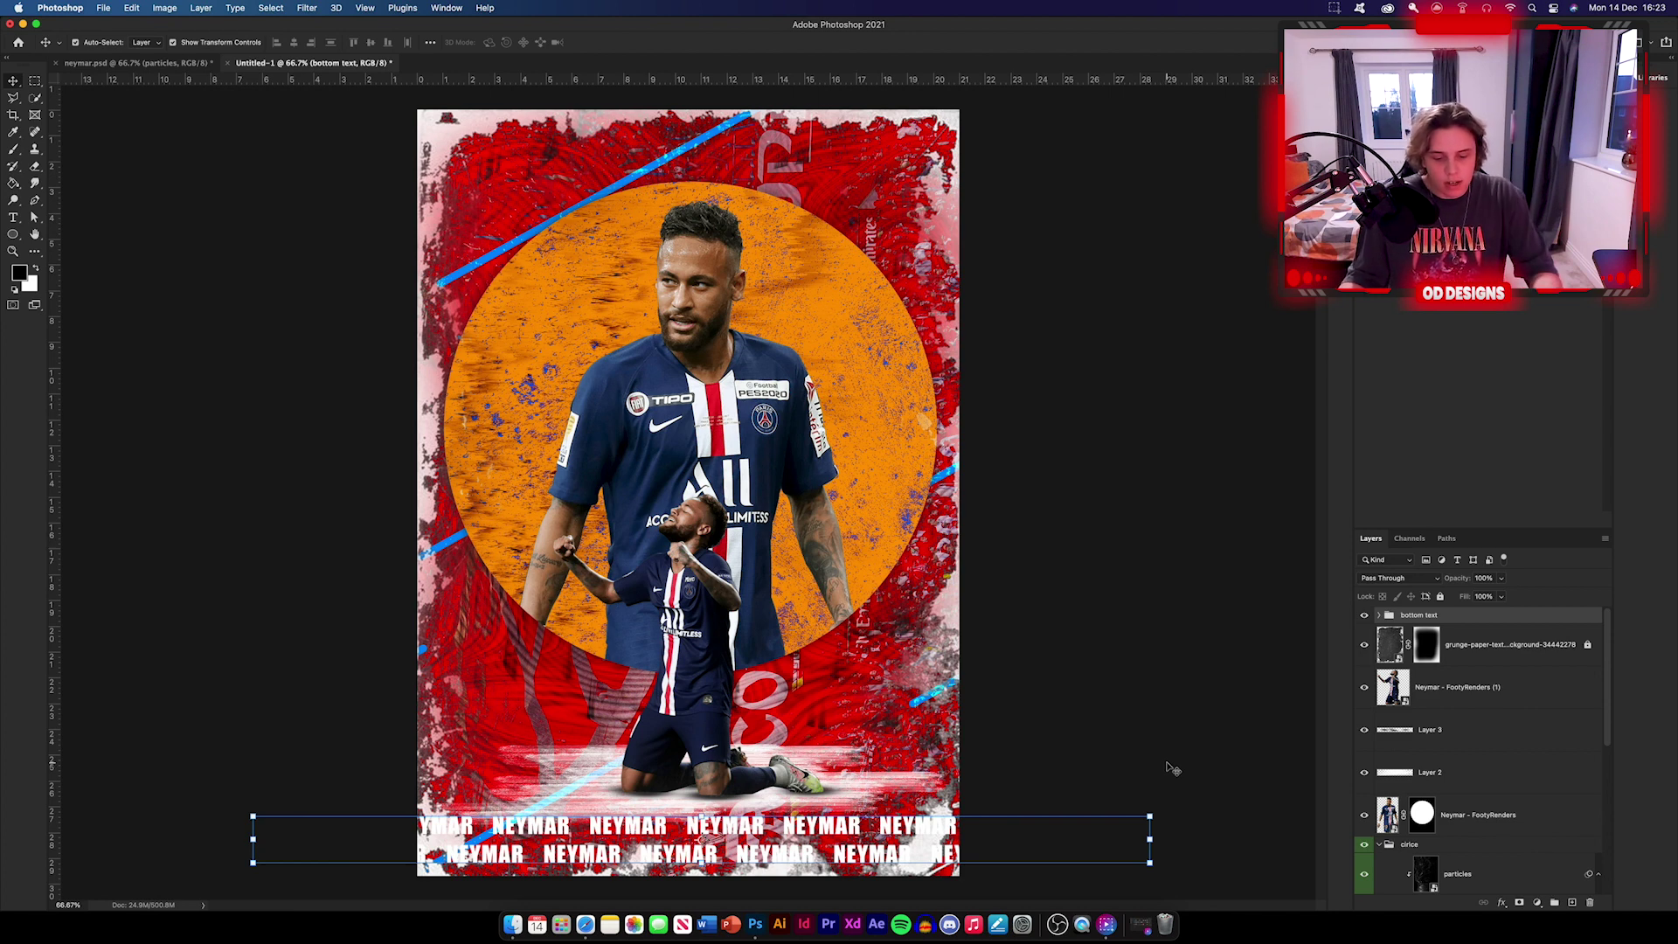
left_click(1123, 695)
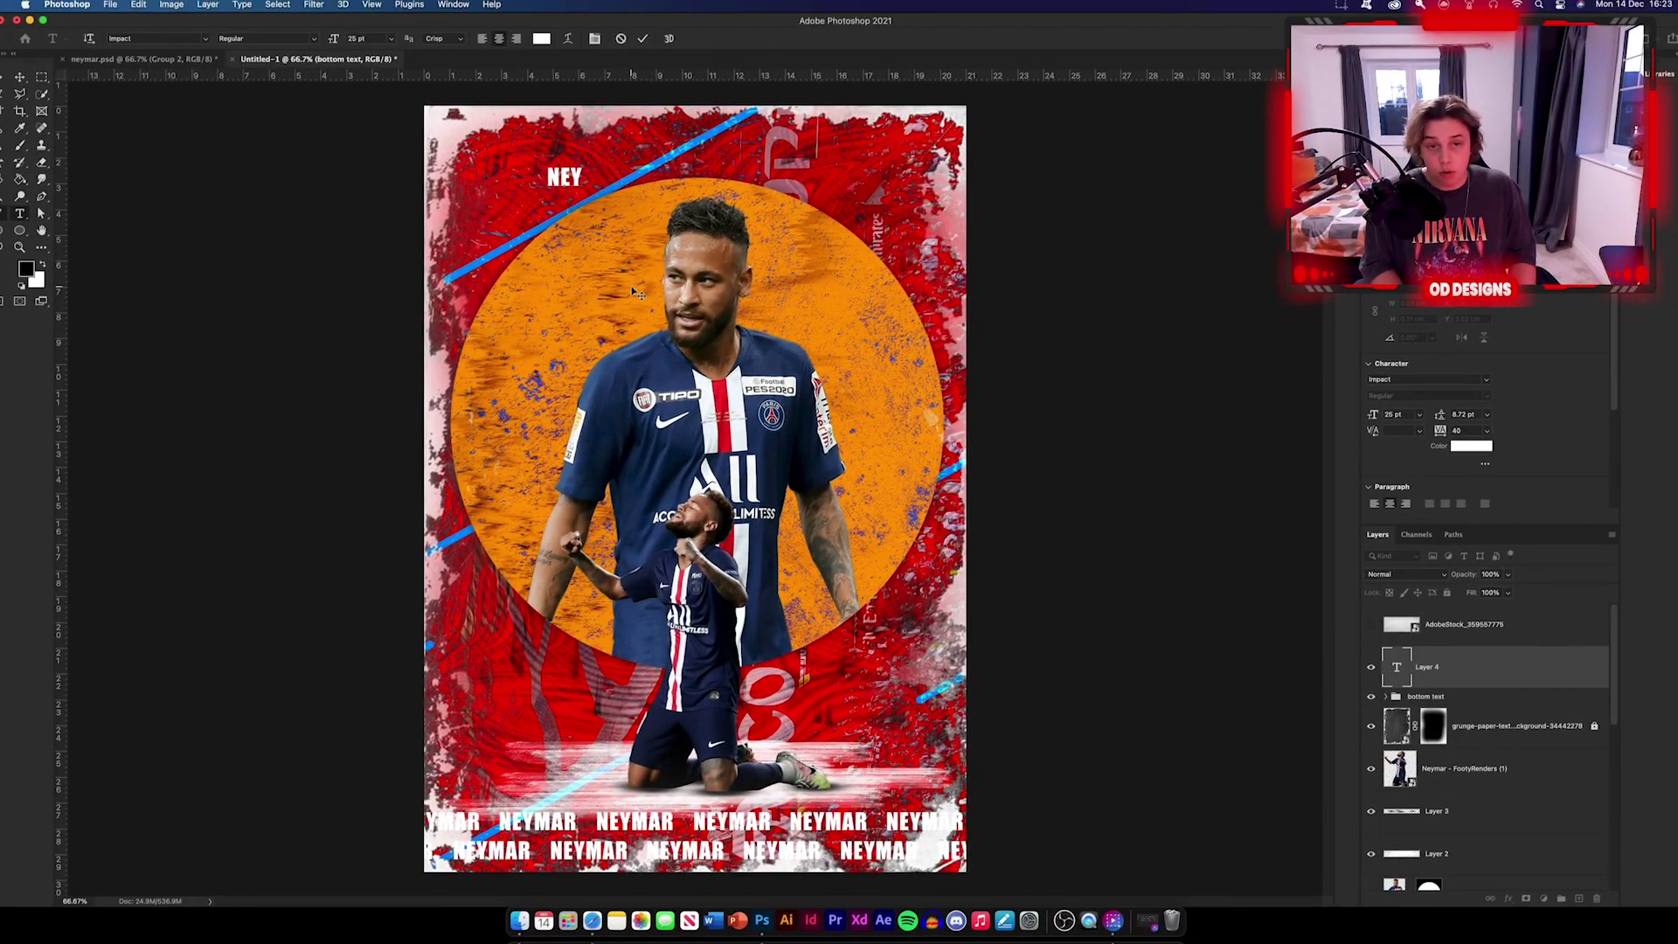
Create a "NEYMAR" title, enlarge it to about 155 pt across the poster's top, and place it beneath the large player's layer.
type("MAR")
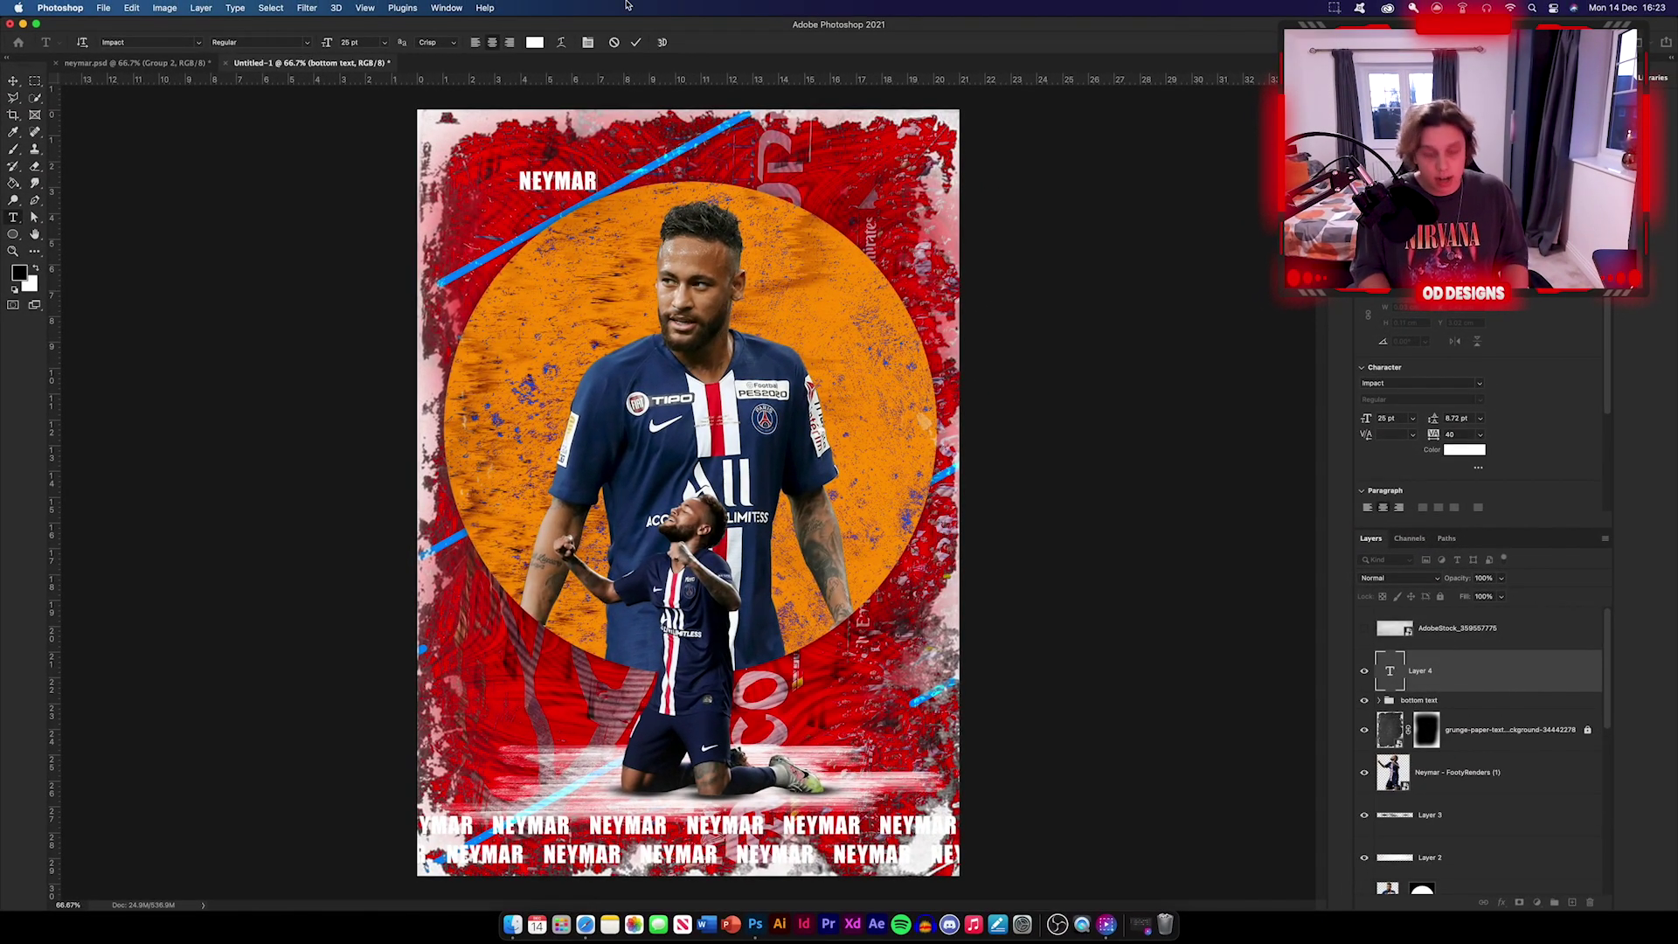
left_click(12, 80)
key("ctrl+t")
left_click_drag(598, 193, 1014, 350)
left_click_drag(898, 257, 820, 189)
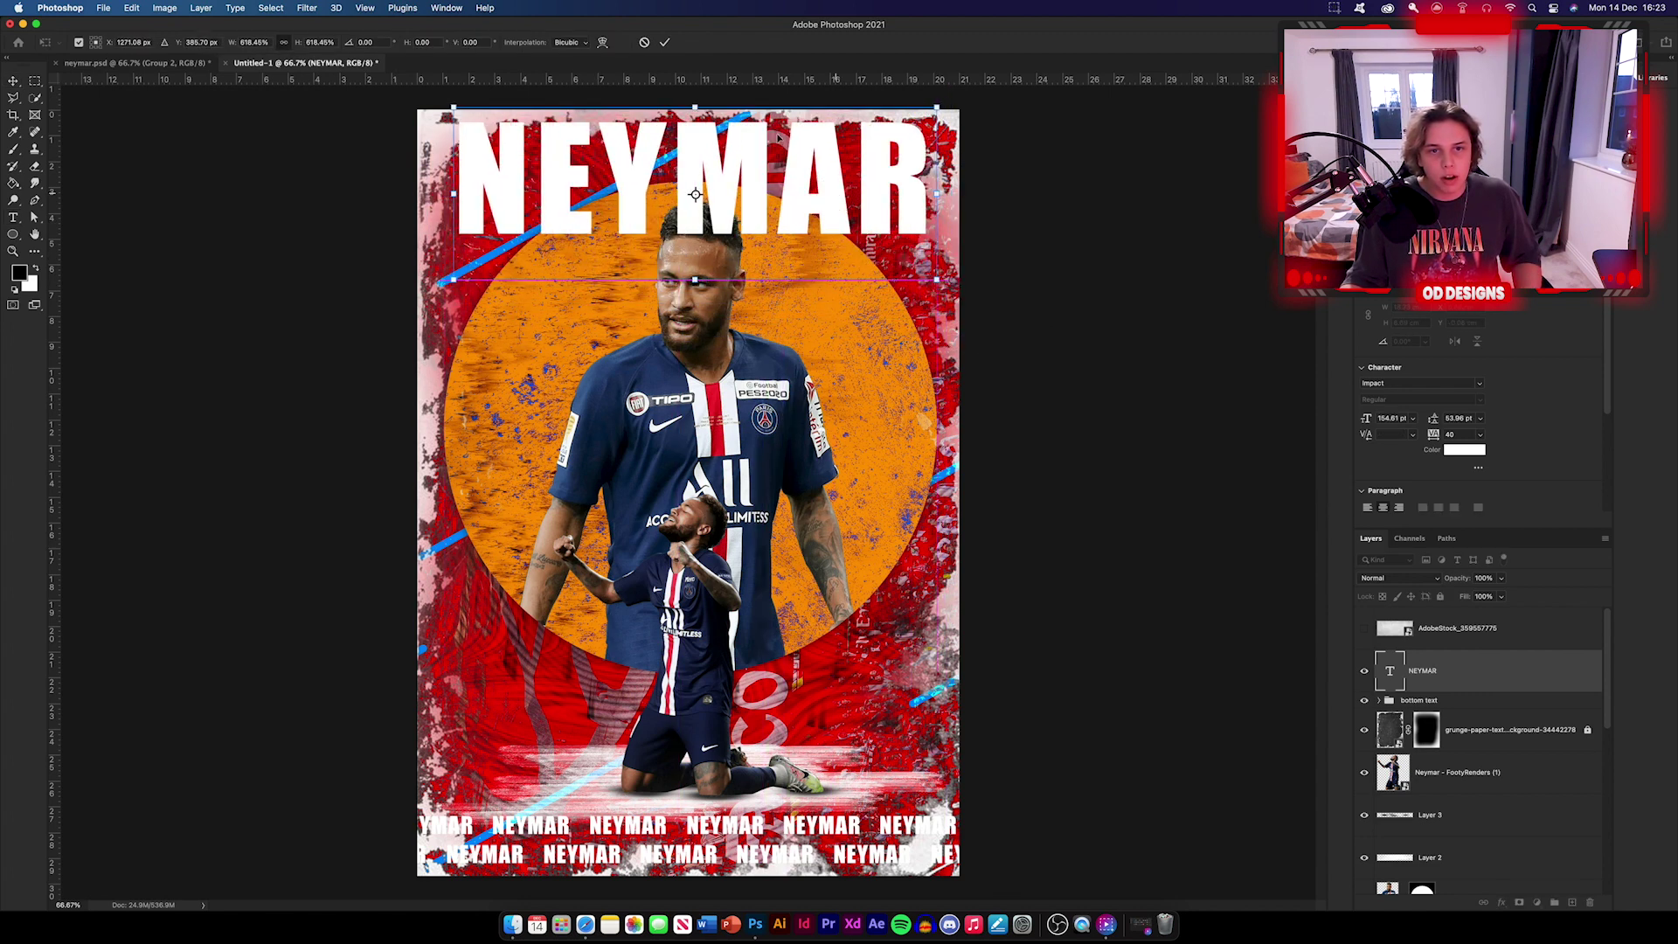
left_click(667, 43)
left_click_drag(1477, 680, 1468, 874)
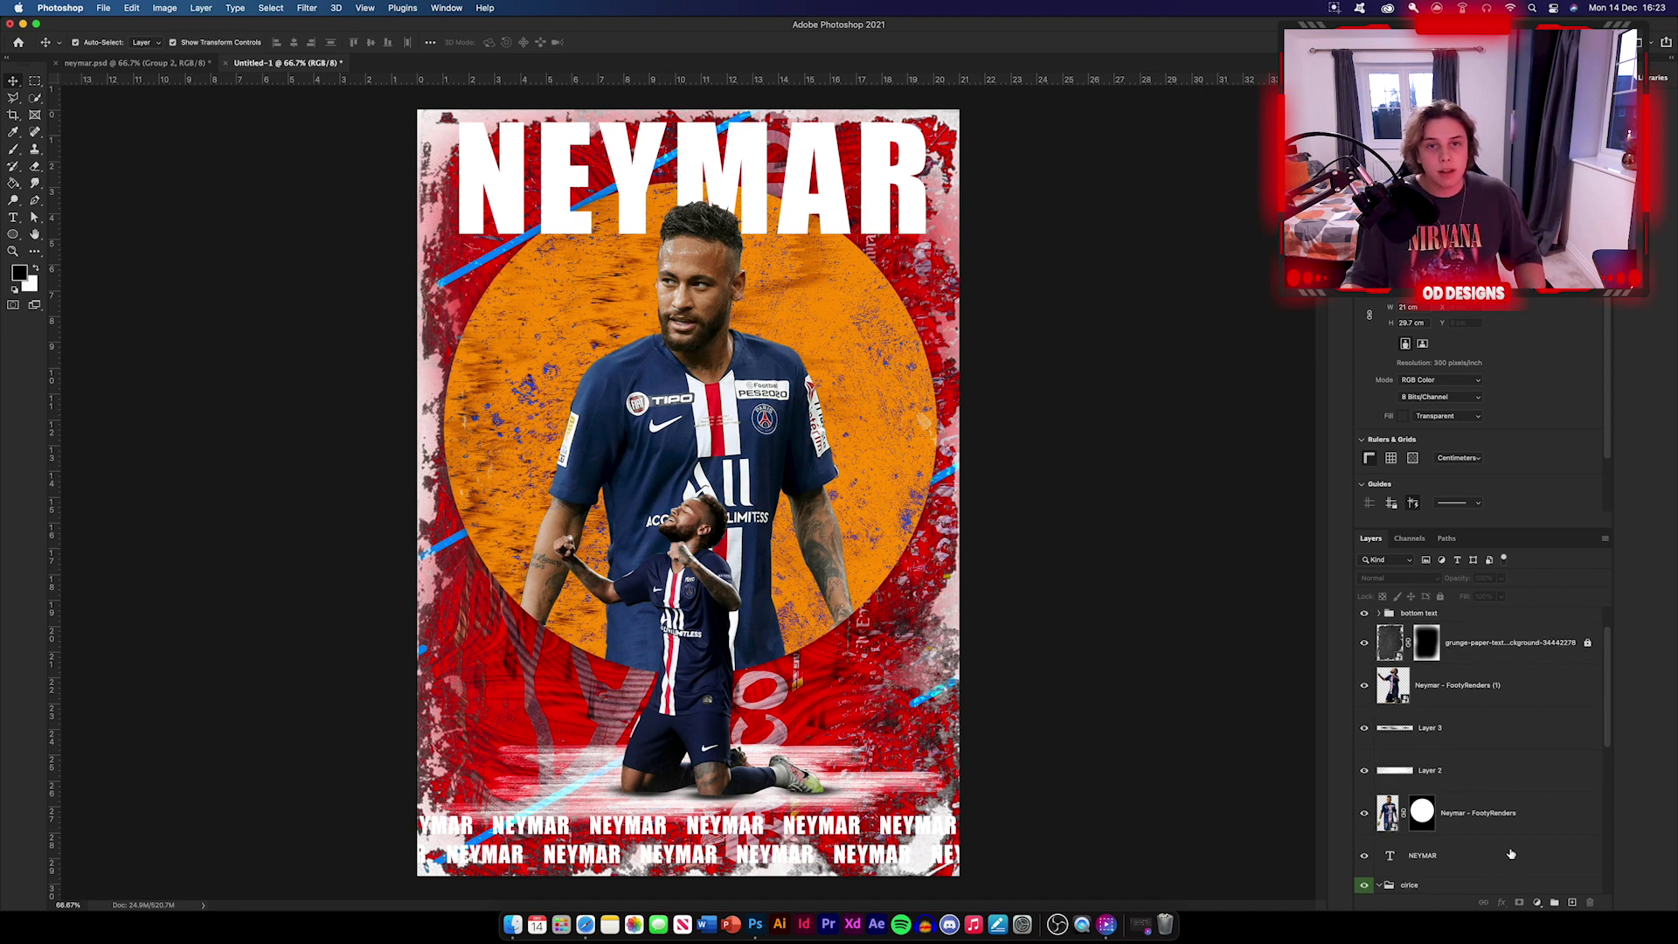
Place the AdobeStock_359557775 texture layer directly above the large NEYMAR title, make it visible and clip it to the title.
scroll(1488, 687, "up", 2)
left_click_drag(1511, 631, 1466, 721)
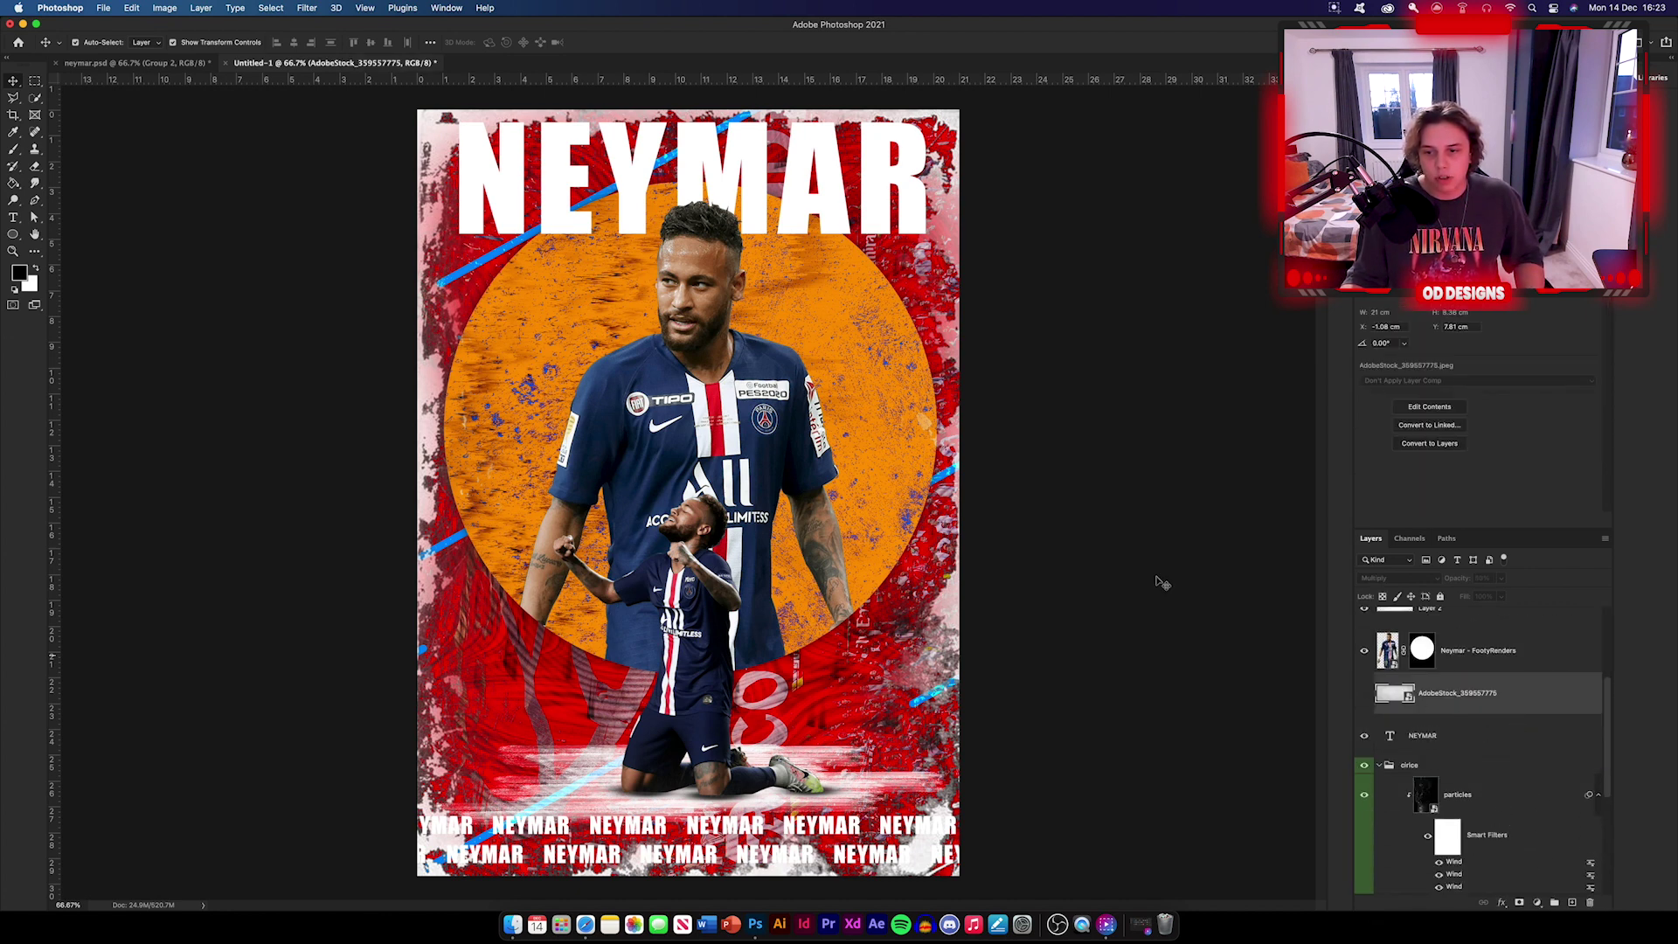
left_click(1364, 693)
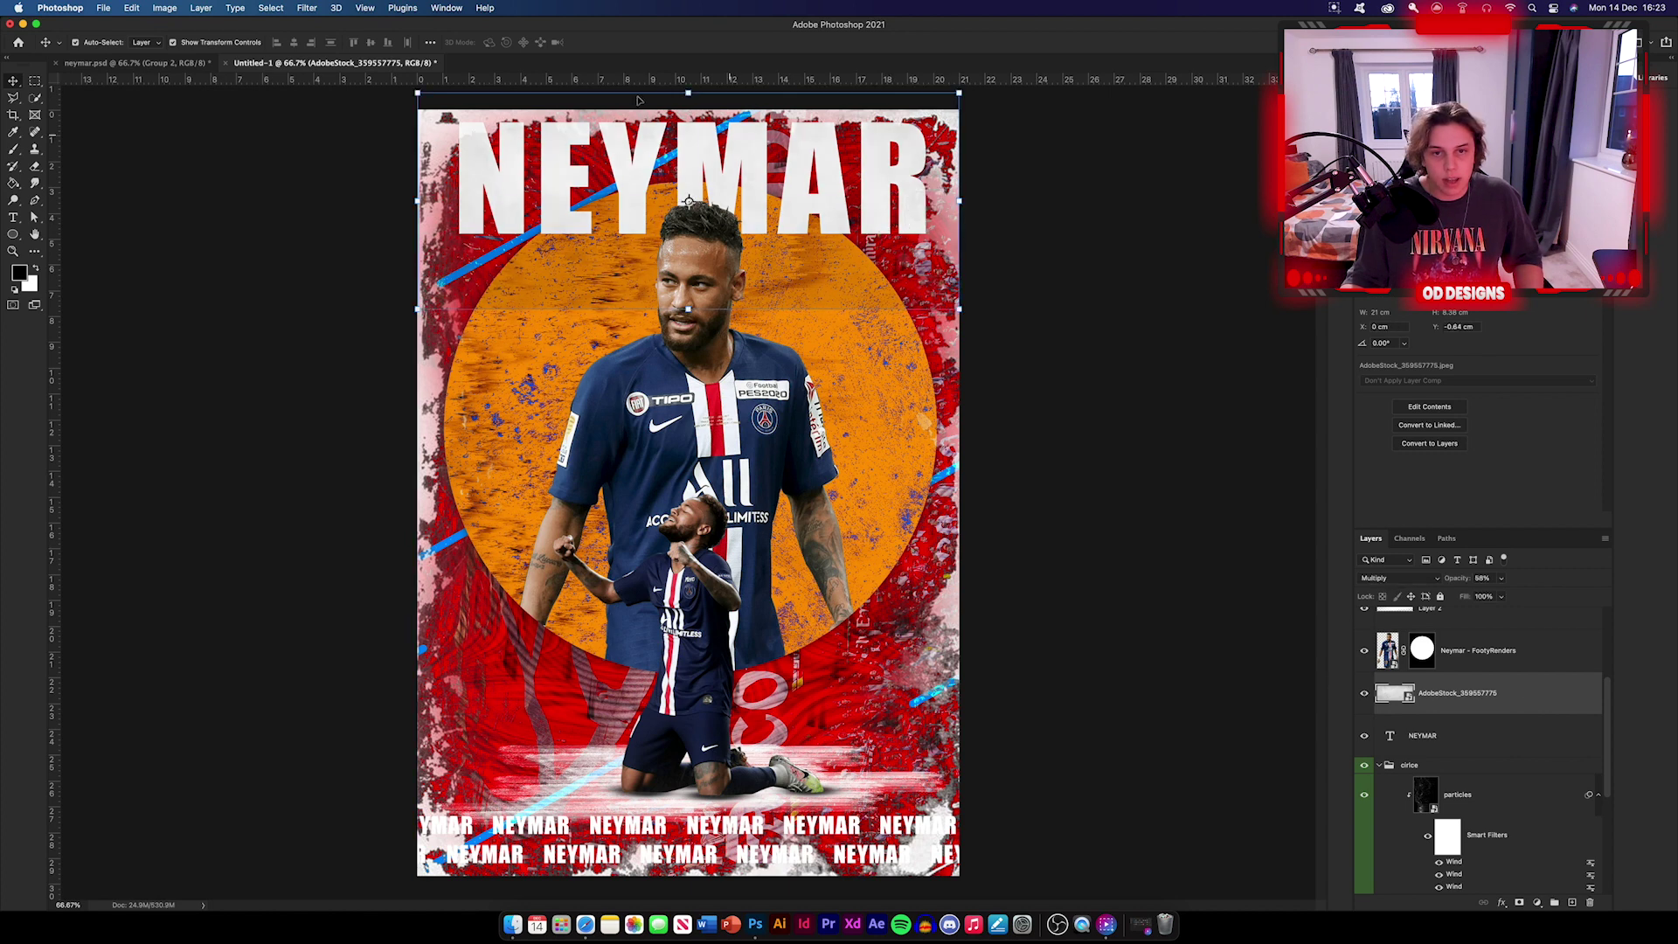
left_click(1067, 339)
left_click(1528, 680)
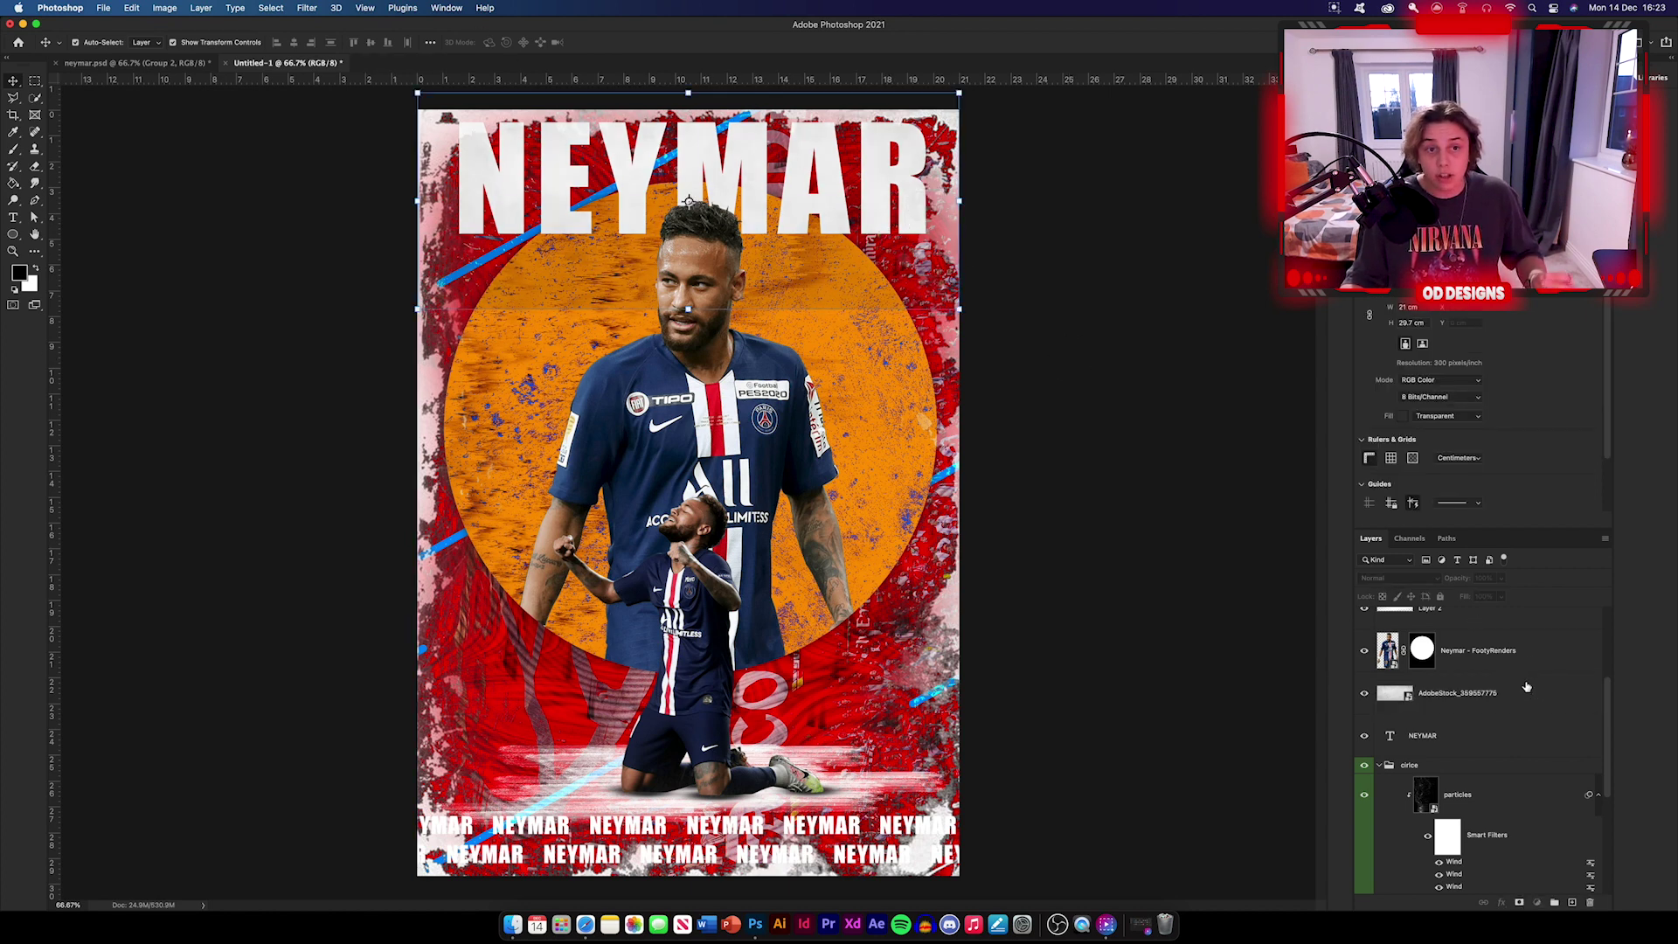
key("super+alt+g")
left_click(1147, 627)
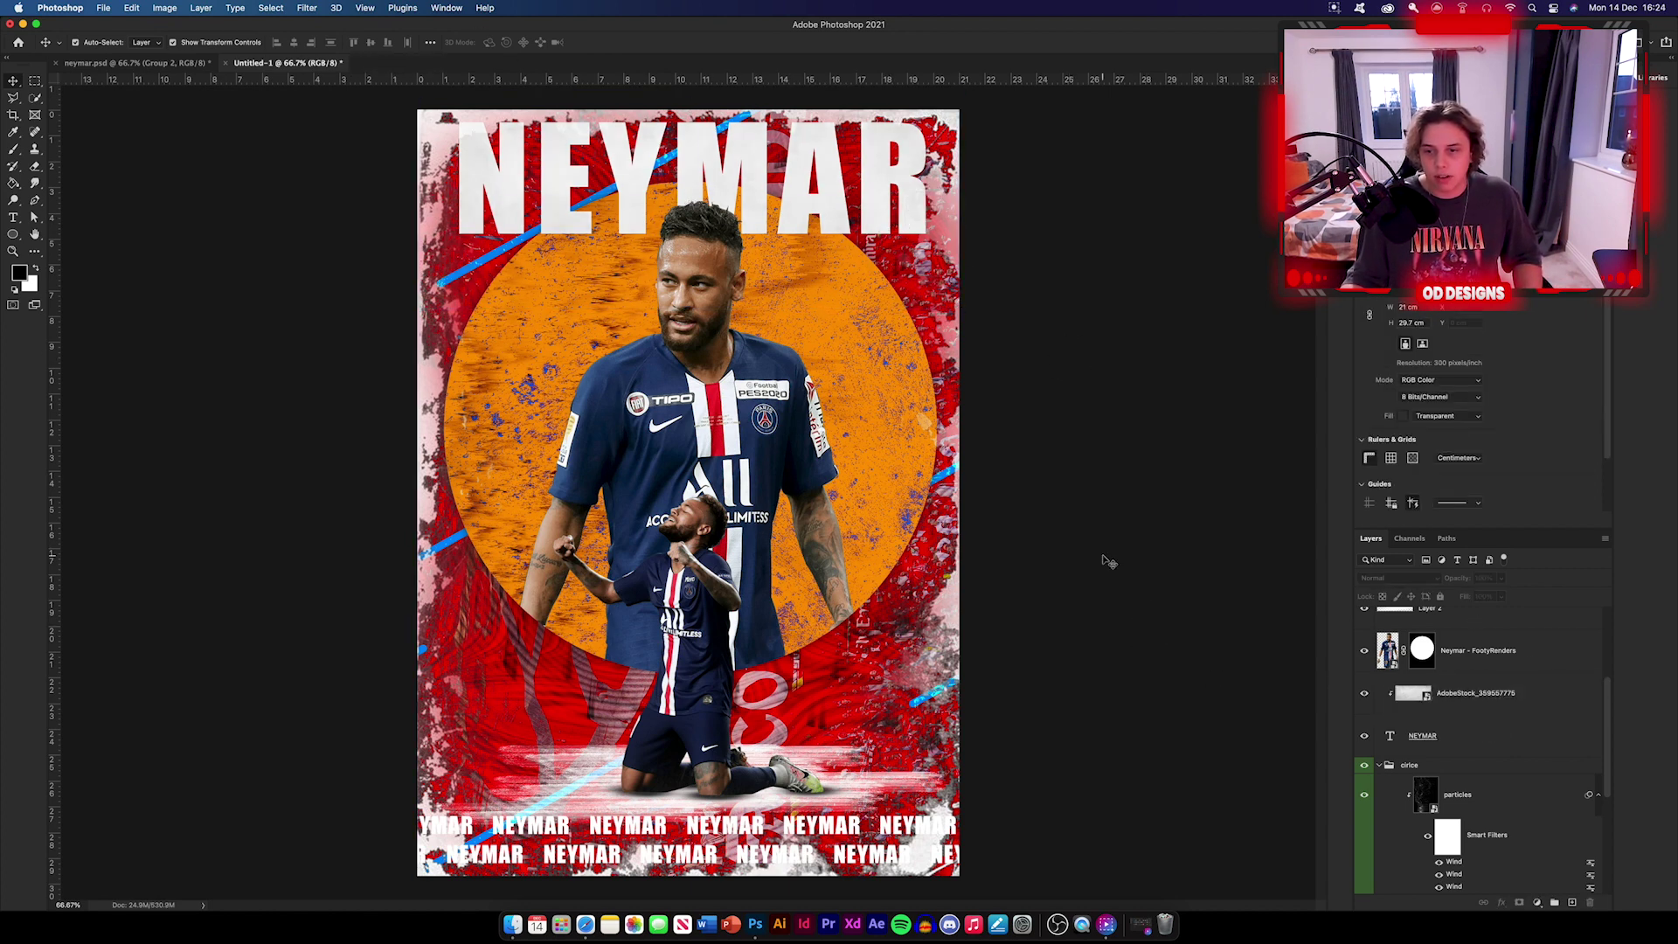
Add a drop shadow to the large NEYMAR title layer.
double_click(1513, 740)
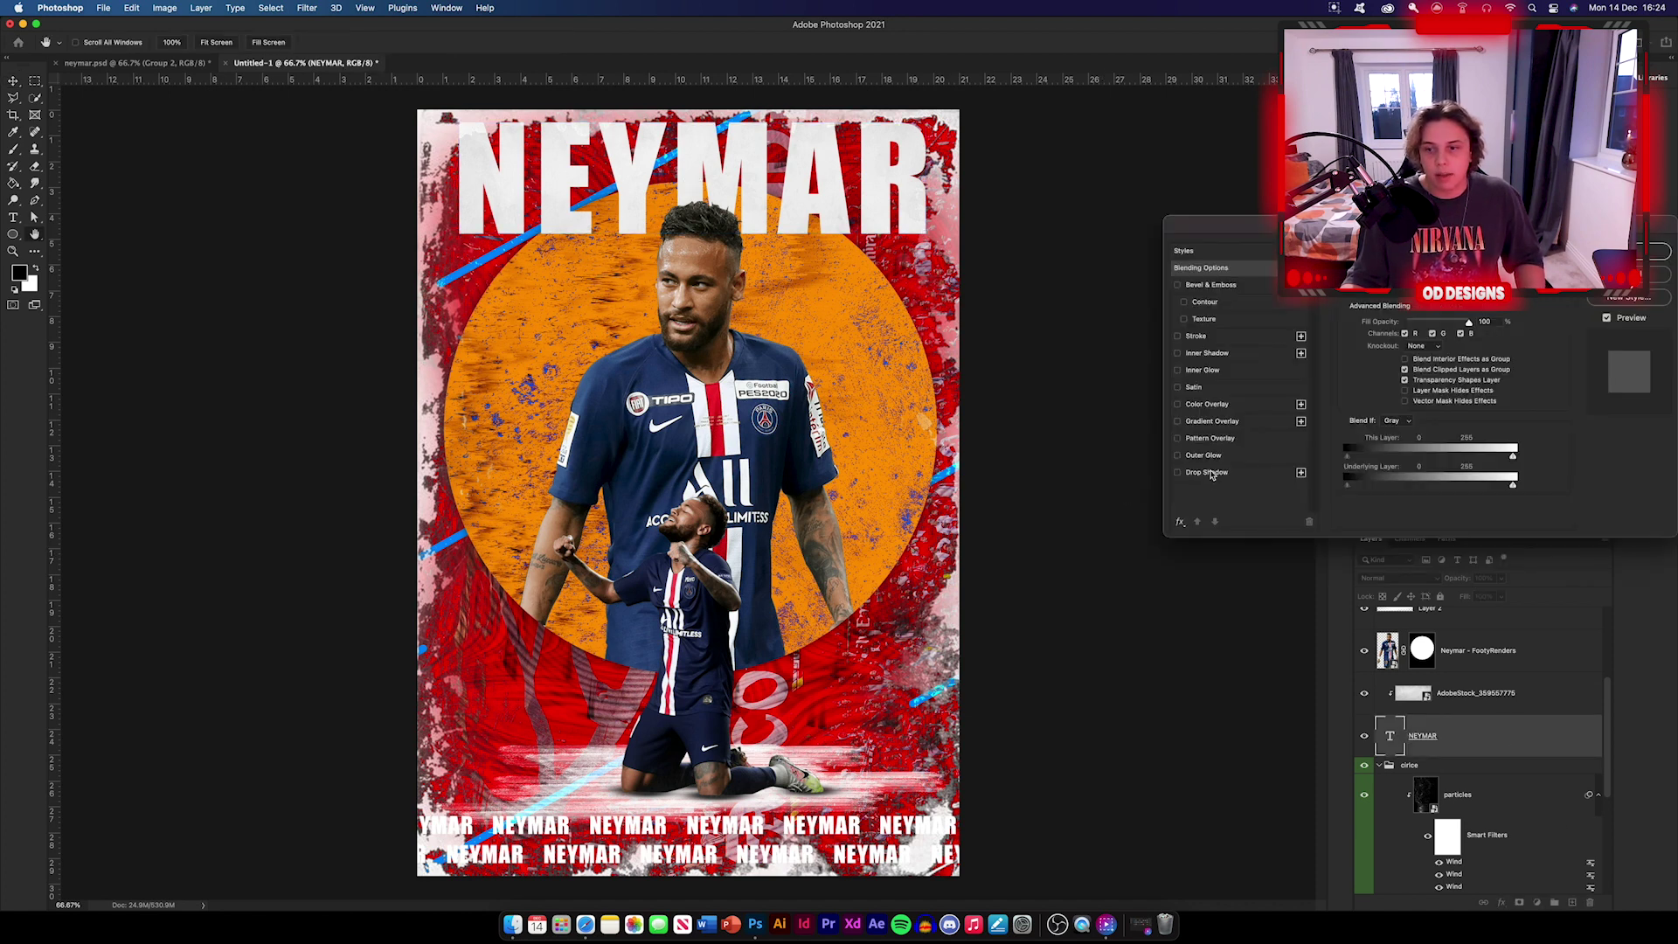
left_click(1210, 473)
key("Return")
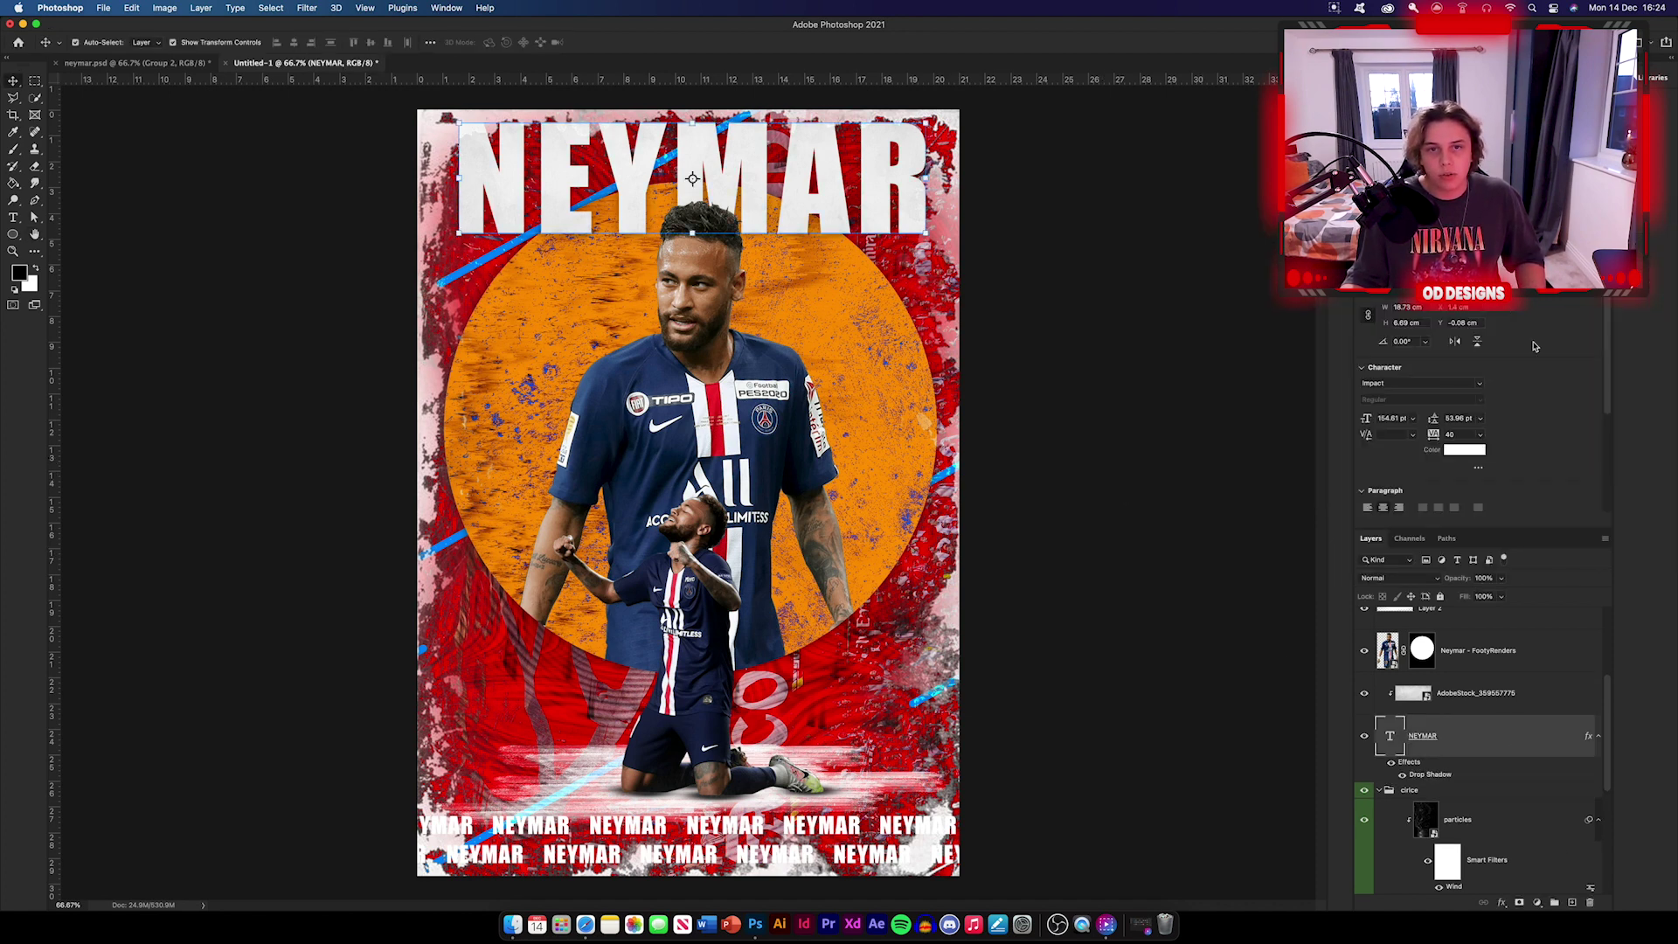
Add a drop shadow to the "bottom text" group.
scroll(1486, 743, "up", 4)
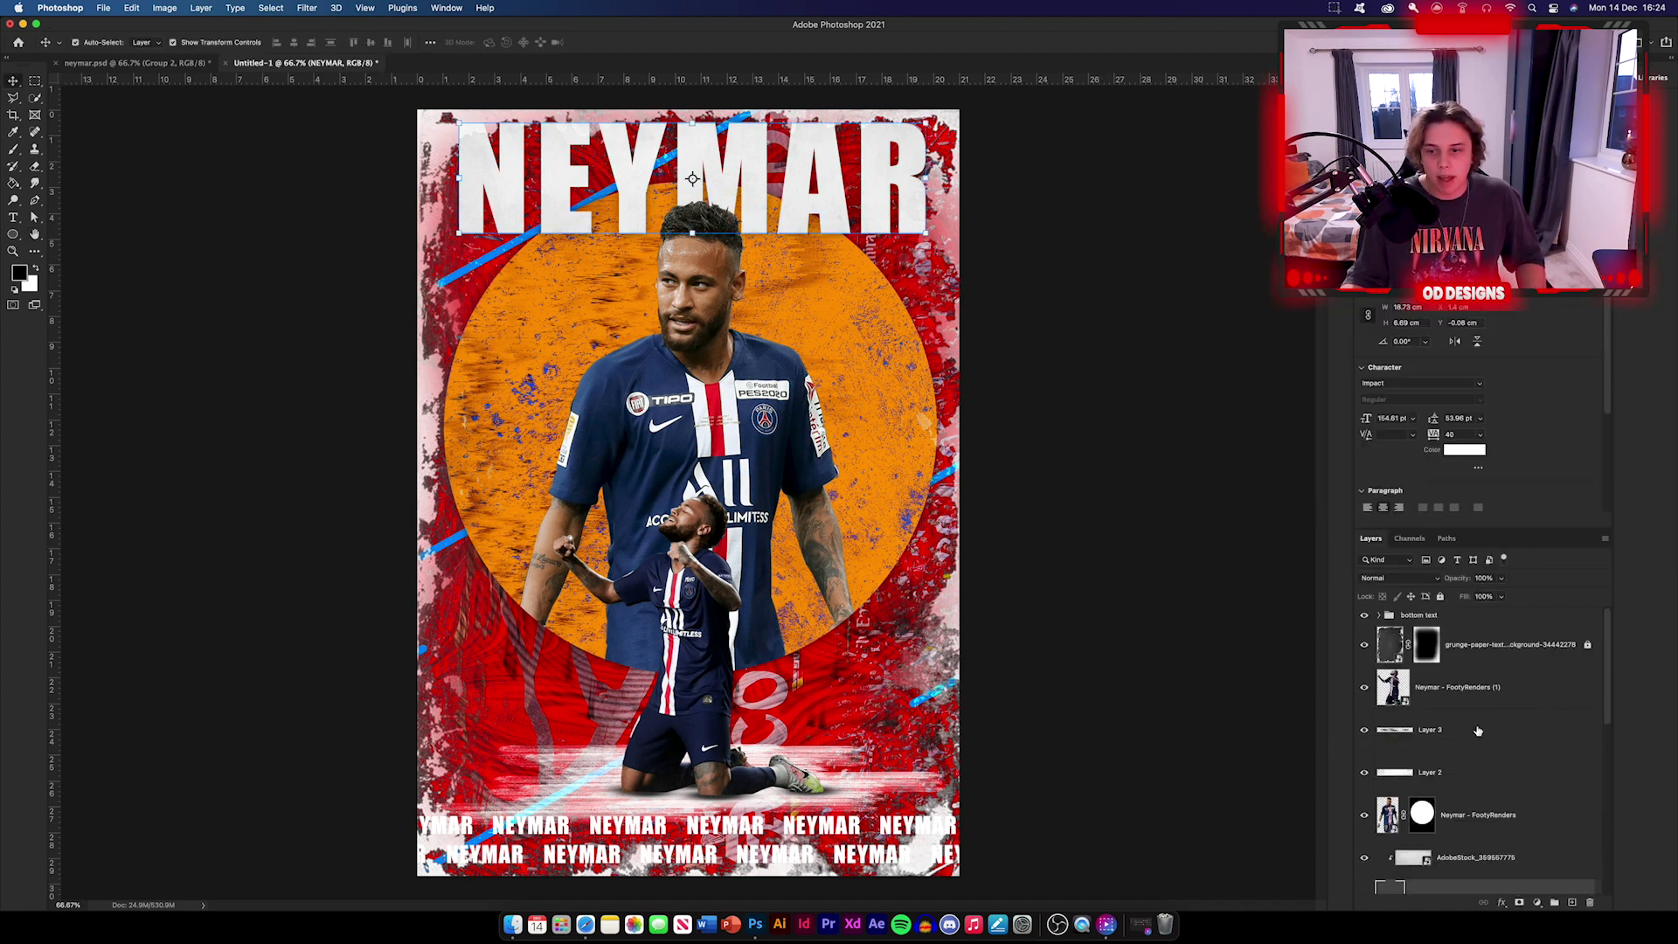
double_click(1492, 617)
left_click(1245, 473)
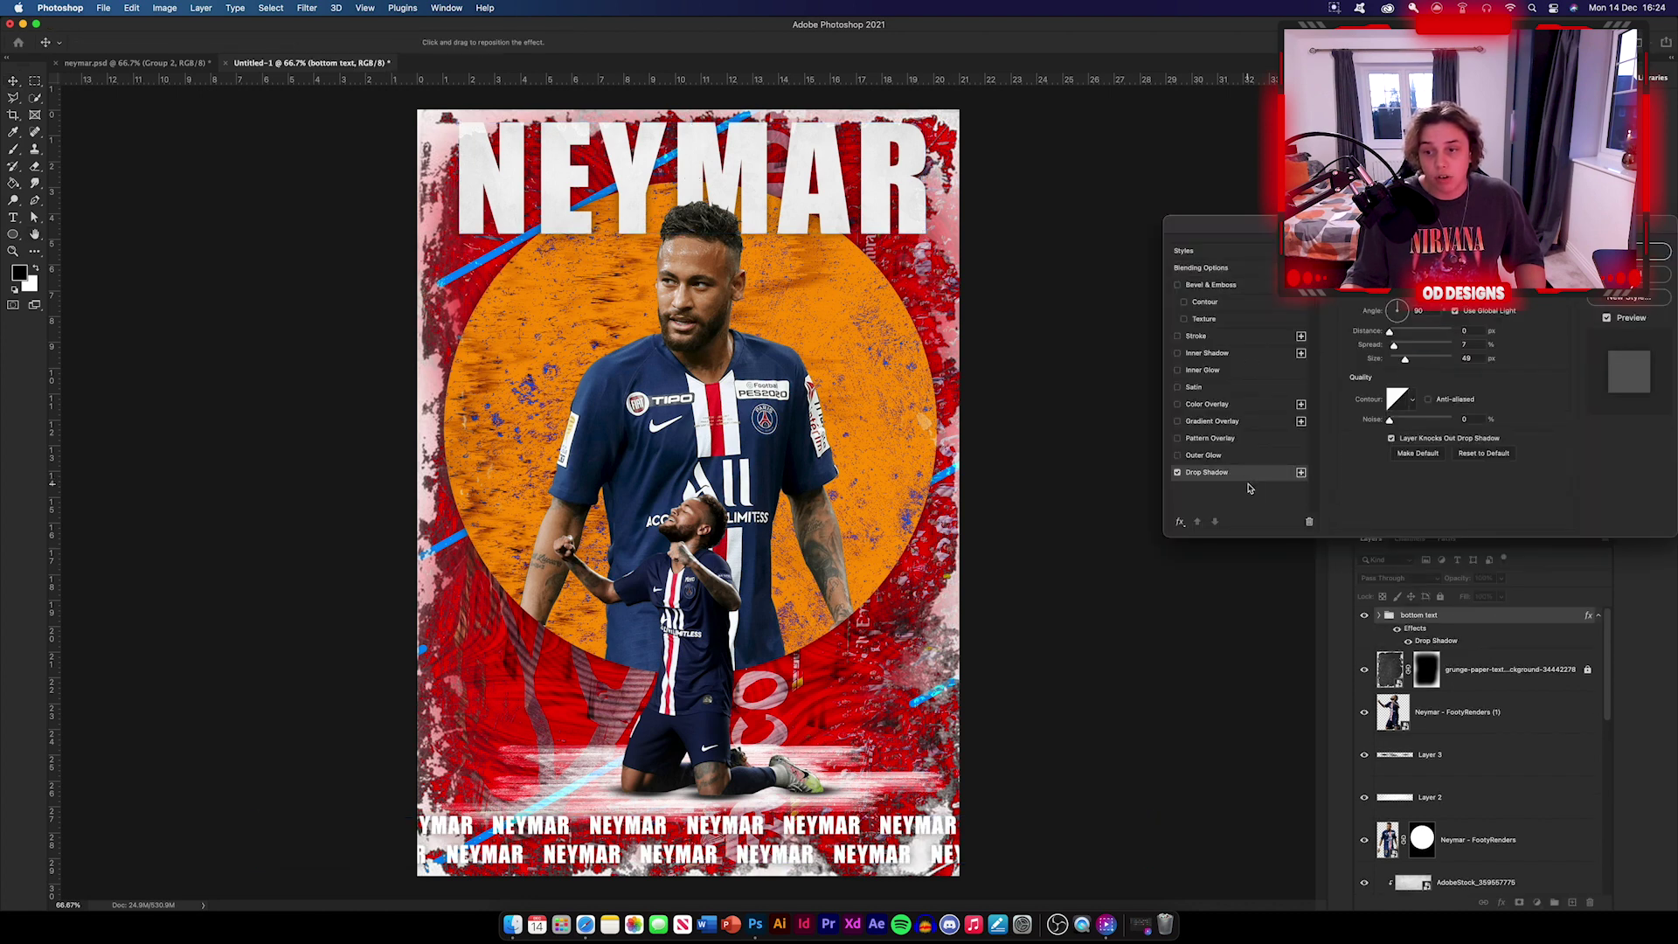
key("Return")
left_click(1058, 667)
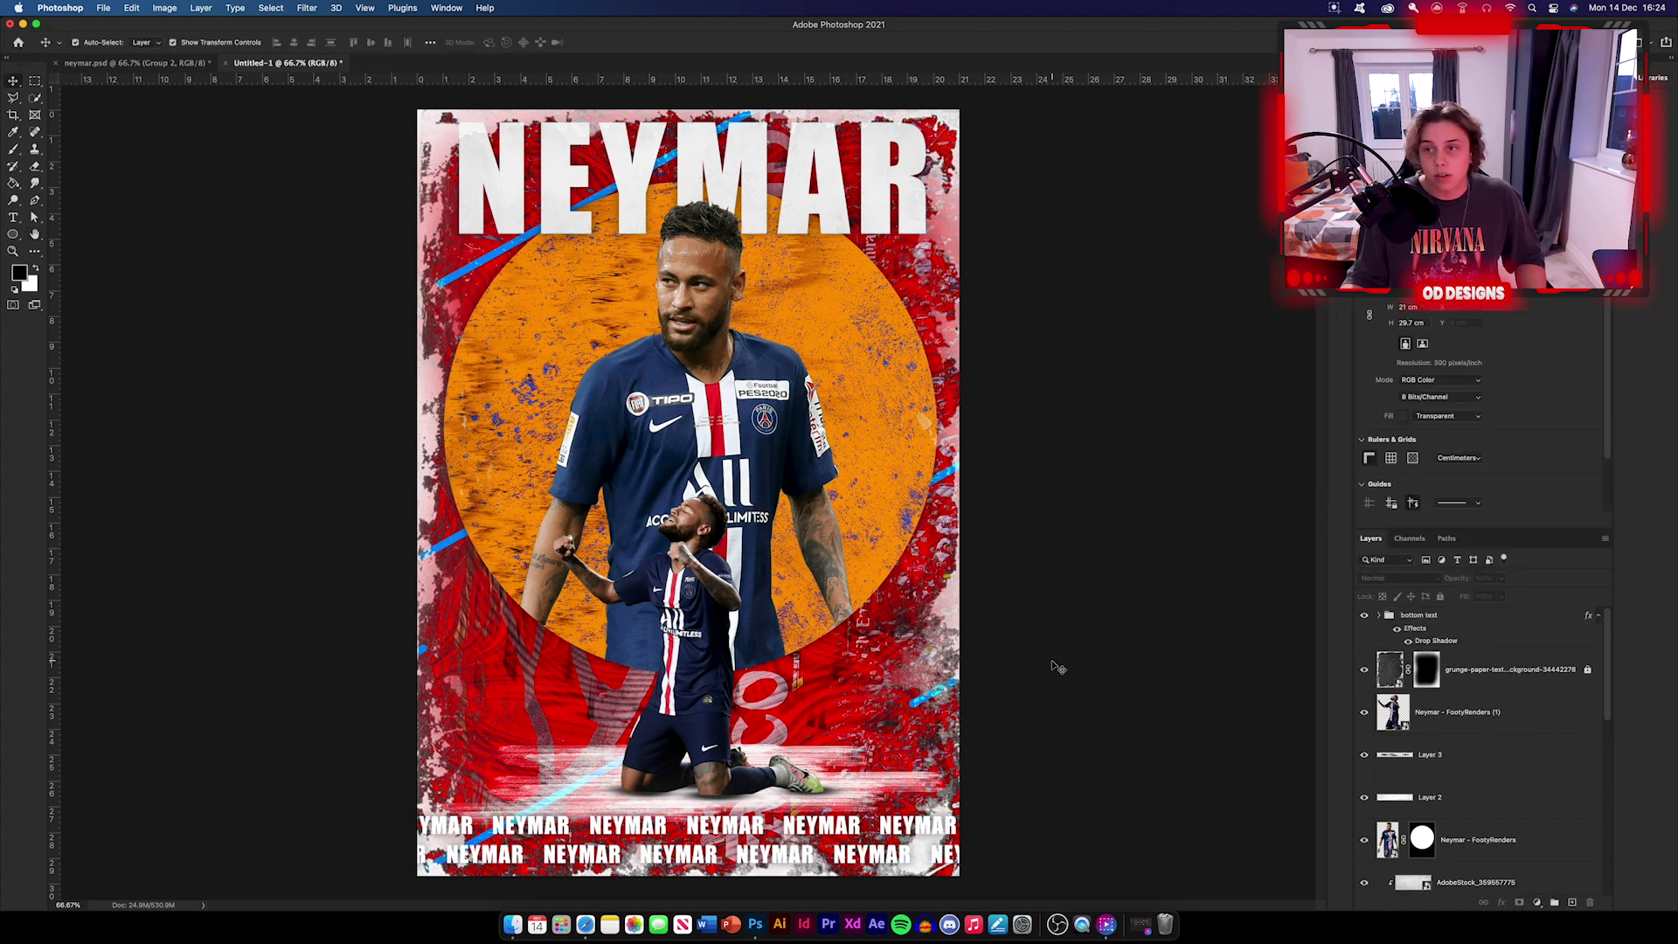
Collapse the orange circle's layer group and show the NEYMAR BACKGROUND group.
scroll(1475, 823, "down", 5)
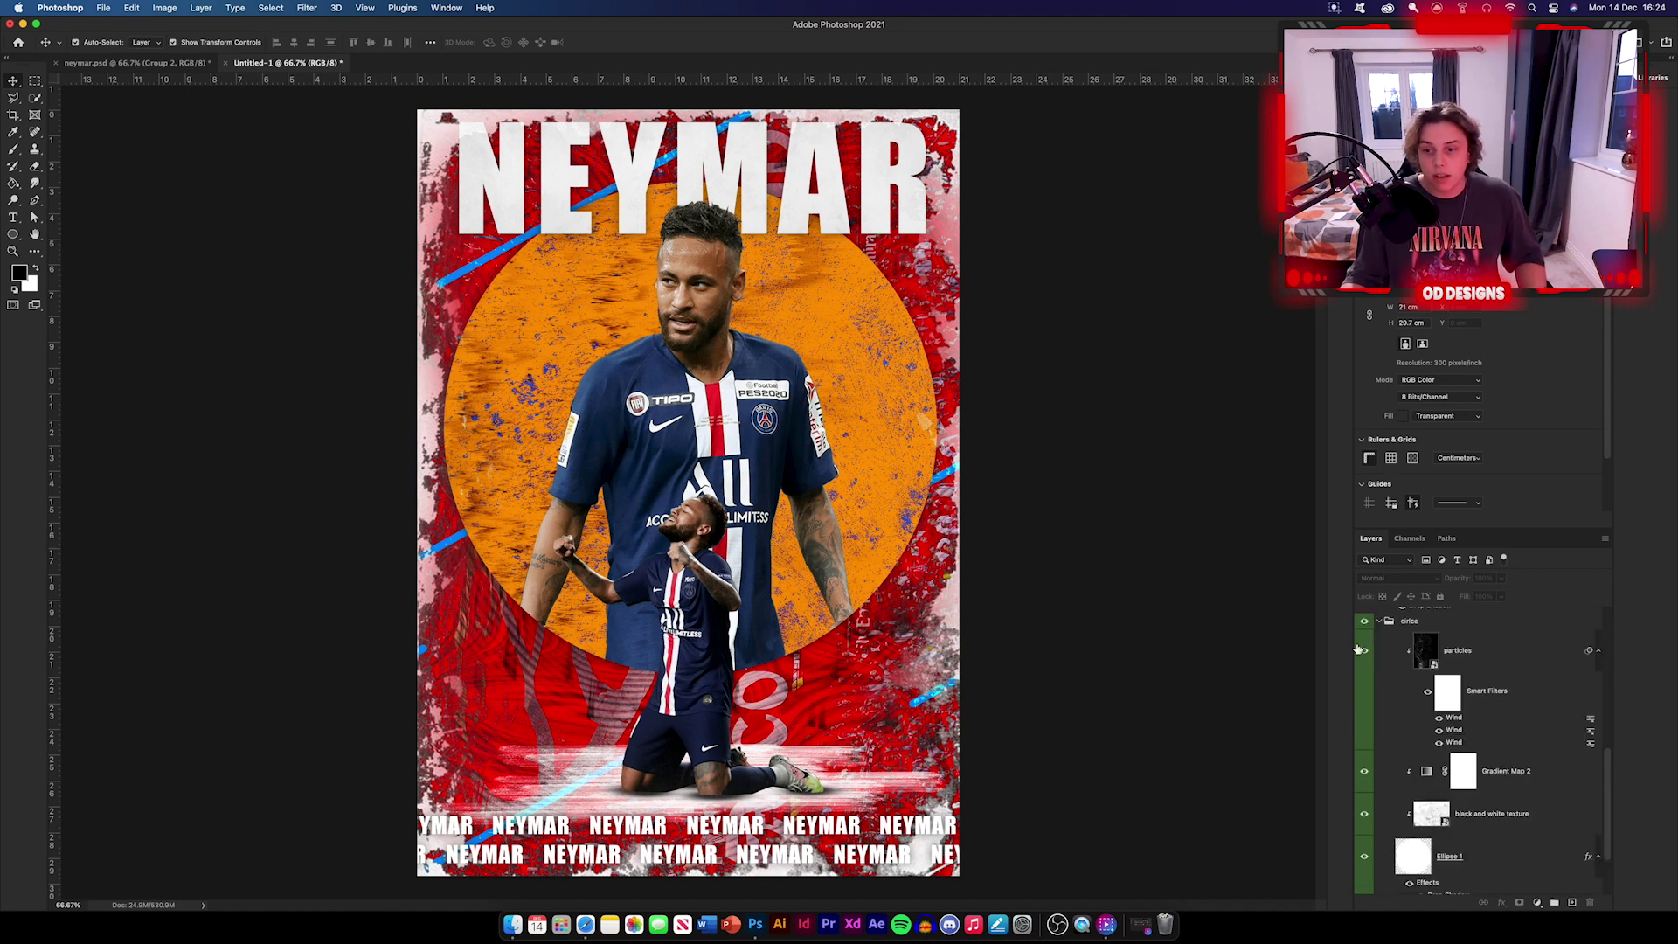
left_click(1380, 622)
left_click(1368, 856)
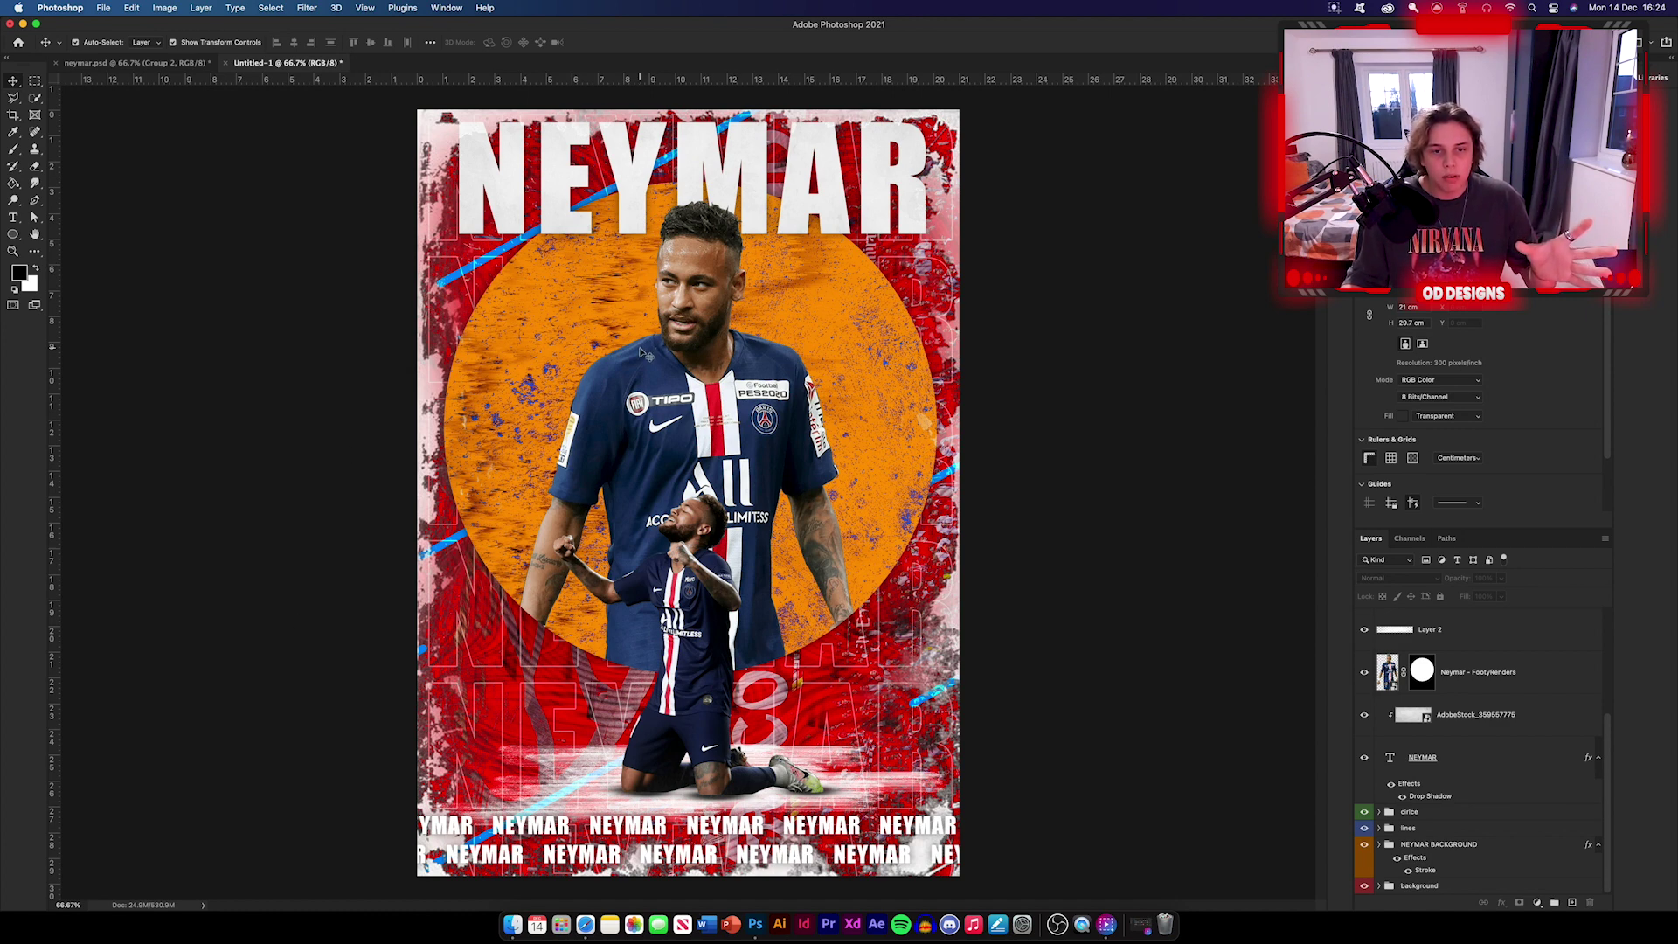
Place the AdobeStock_347427861 crumpled paper image above the "bottom text" group, rotated -90° and scaled to cover the whole poster.
scroll(1526, 753, "up", 4)
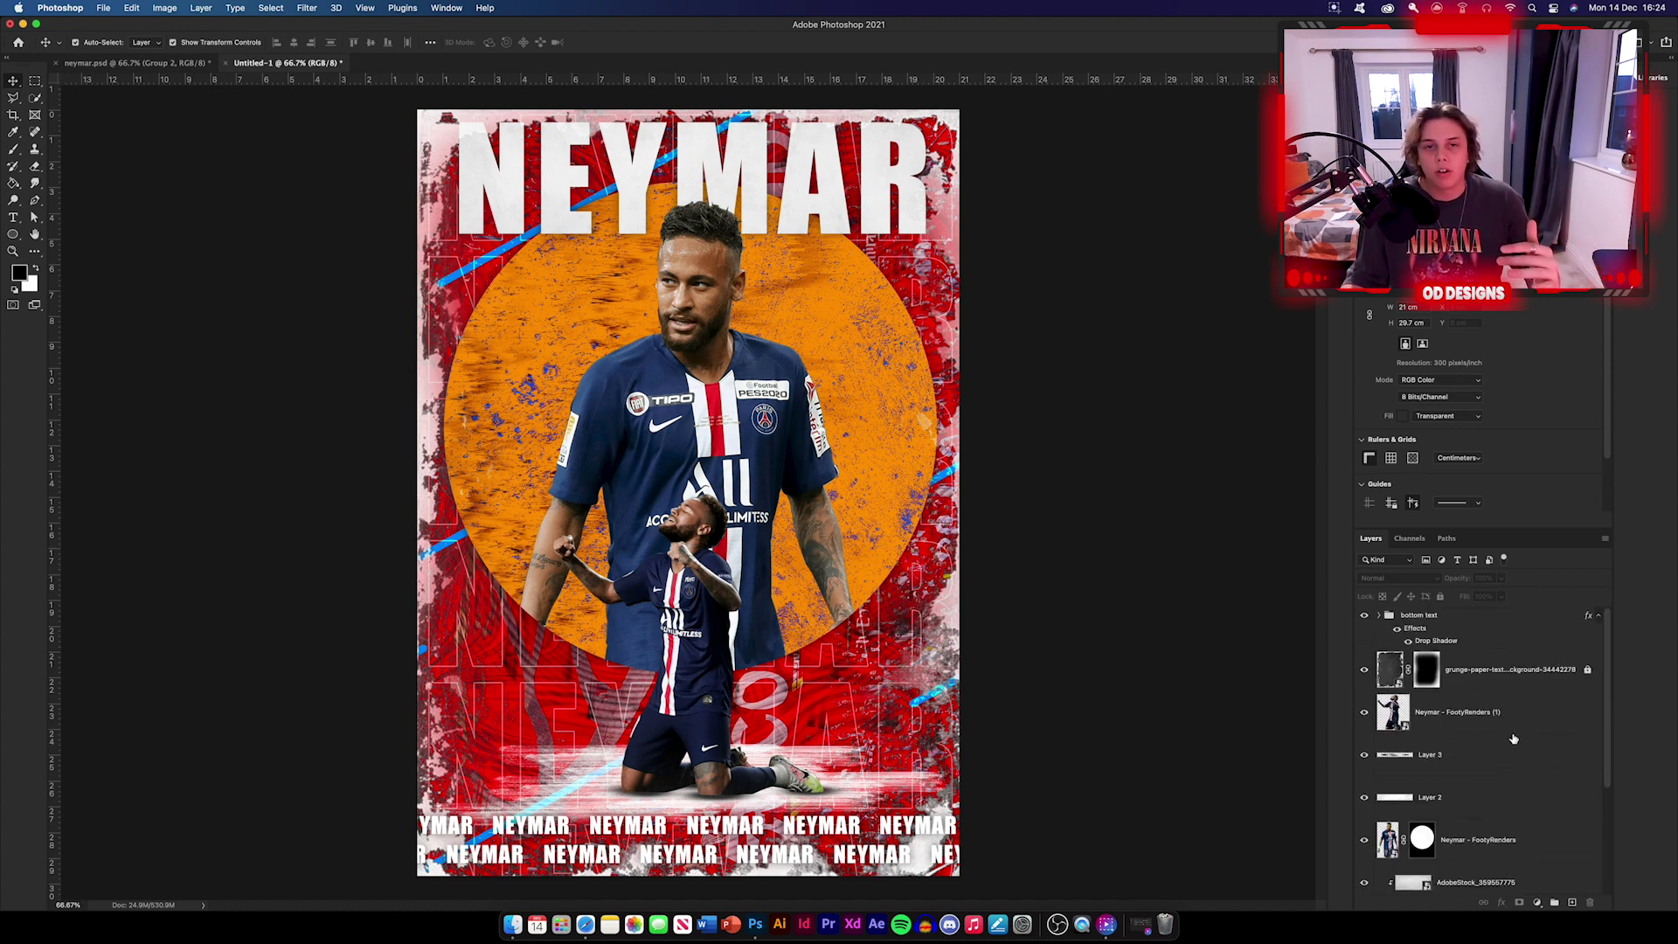
left_click(1489, 622)
left_click(1136, 839)
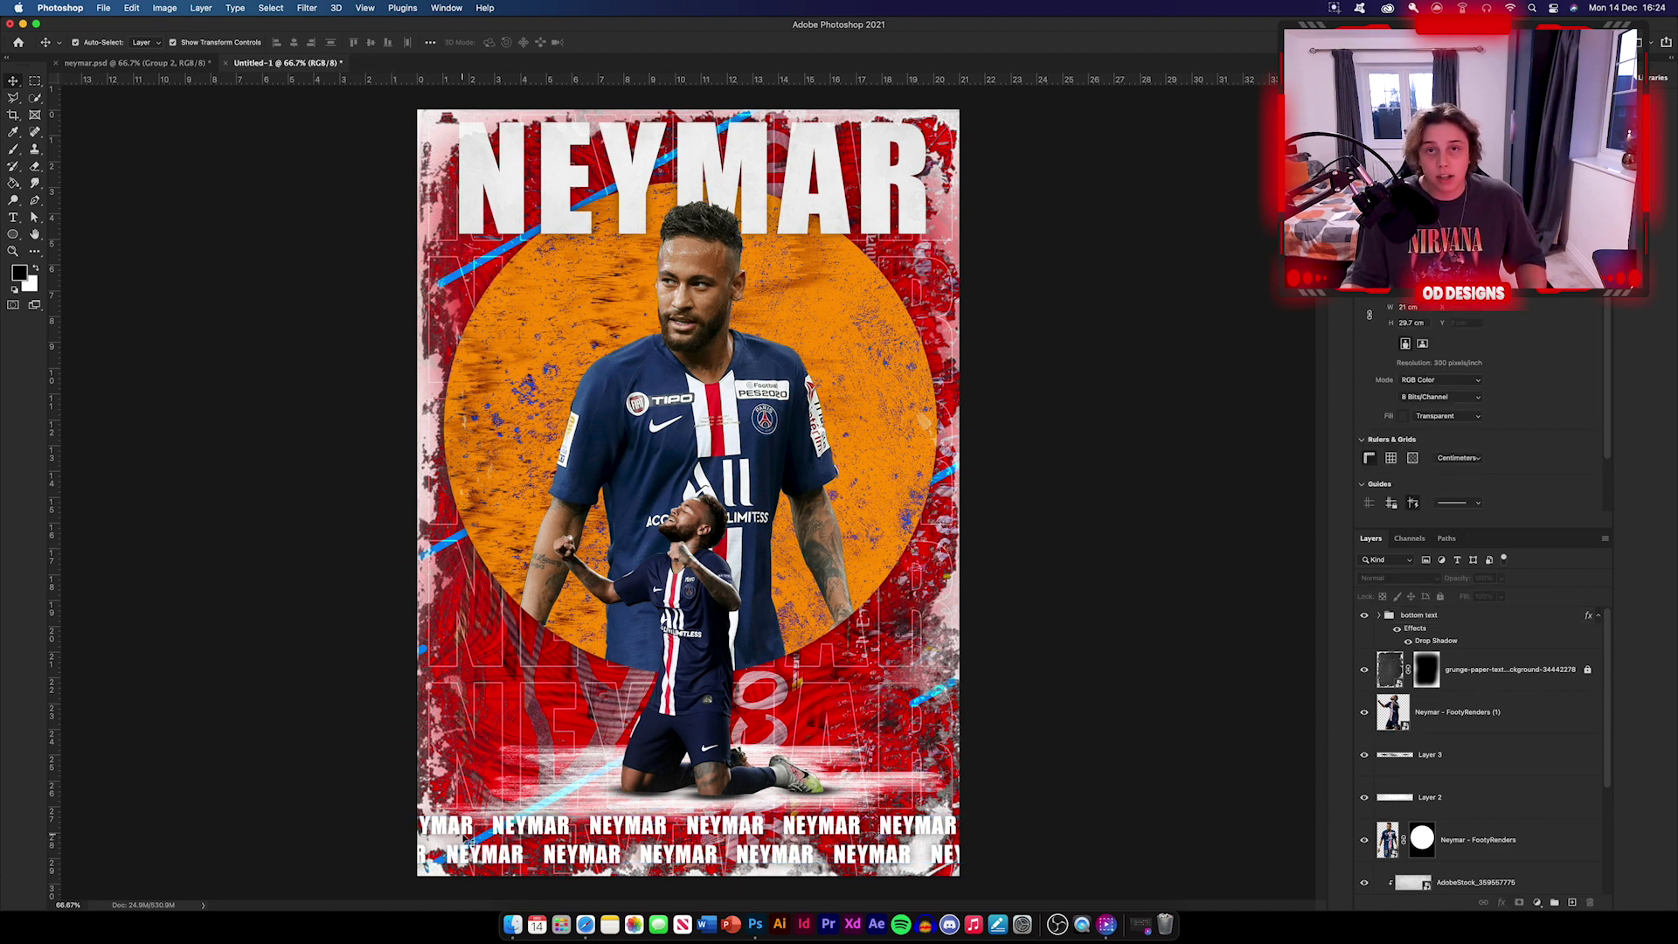
left_click_drag(496, 929, 688, 491)
left_click_drag(992, 592, 582, 247)
left_click_drag(882, 495, 950, 492)
key("Return")
left_click(892, 549)
Set the crumpled paper layer's blend mode to Multiply.
left_click(1396, 577)
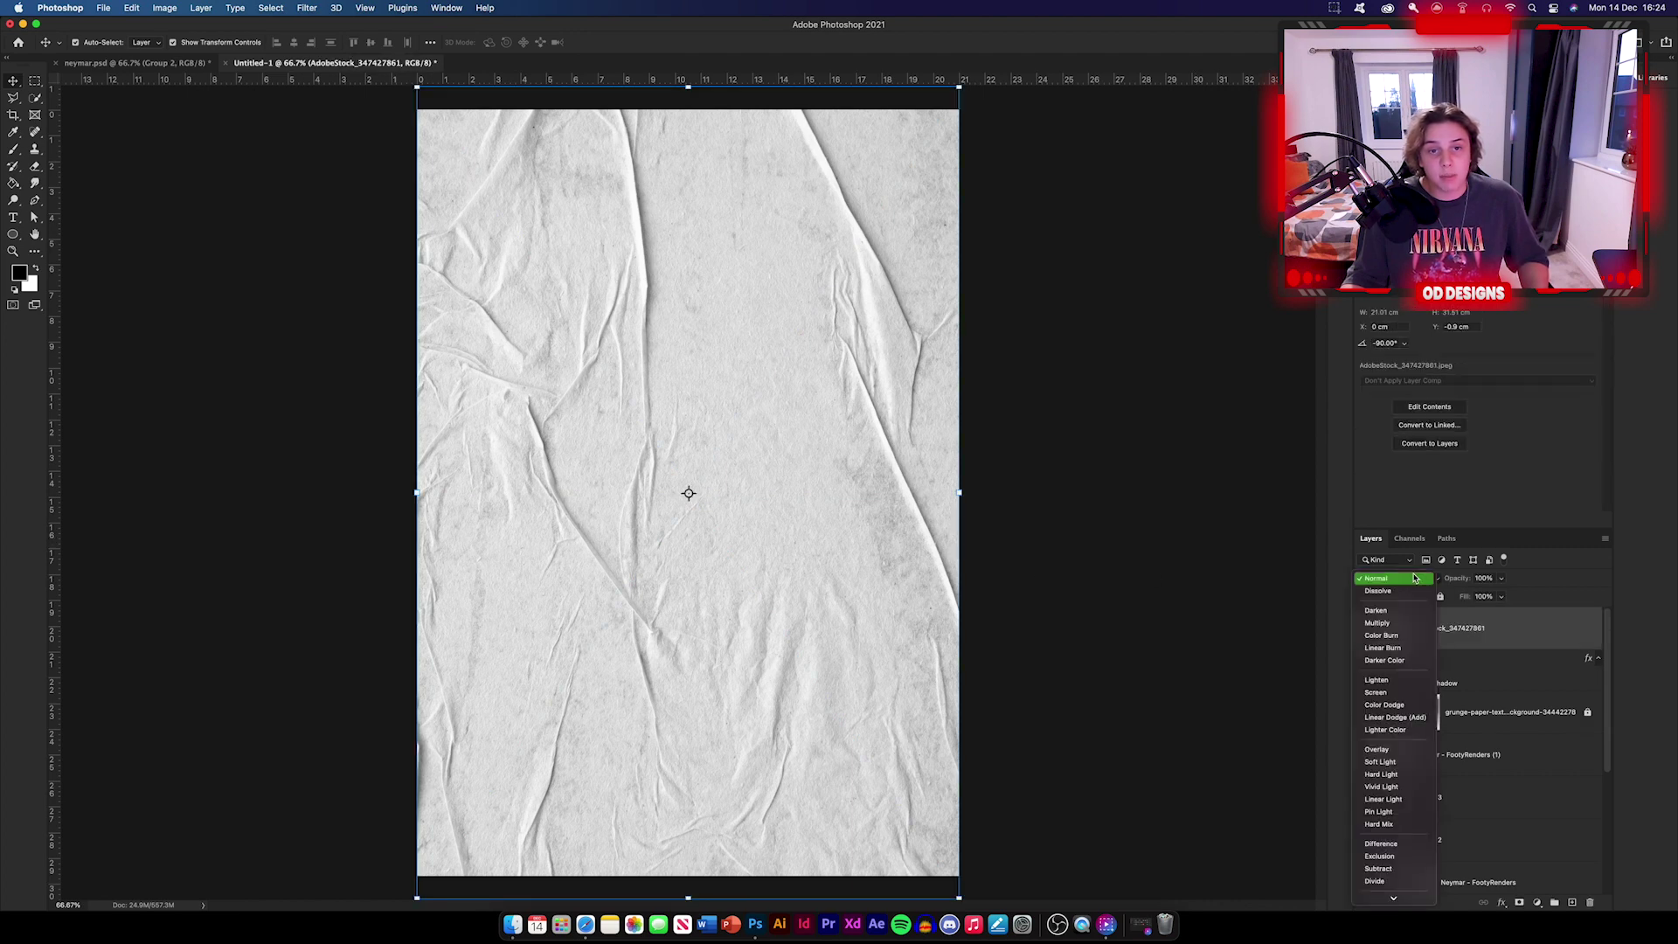
left_click(1395, 626)
left_click(1191, 550)
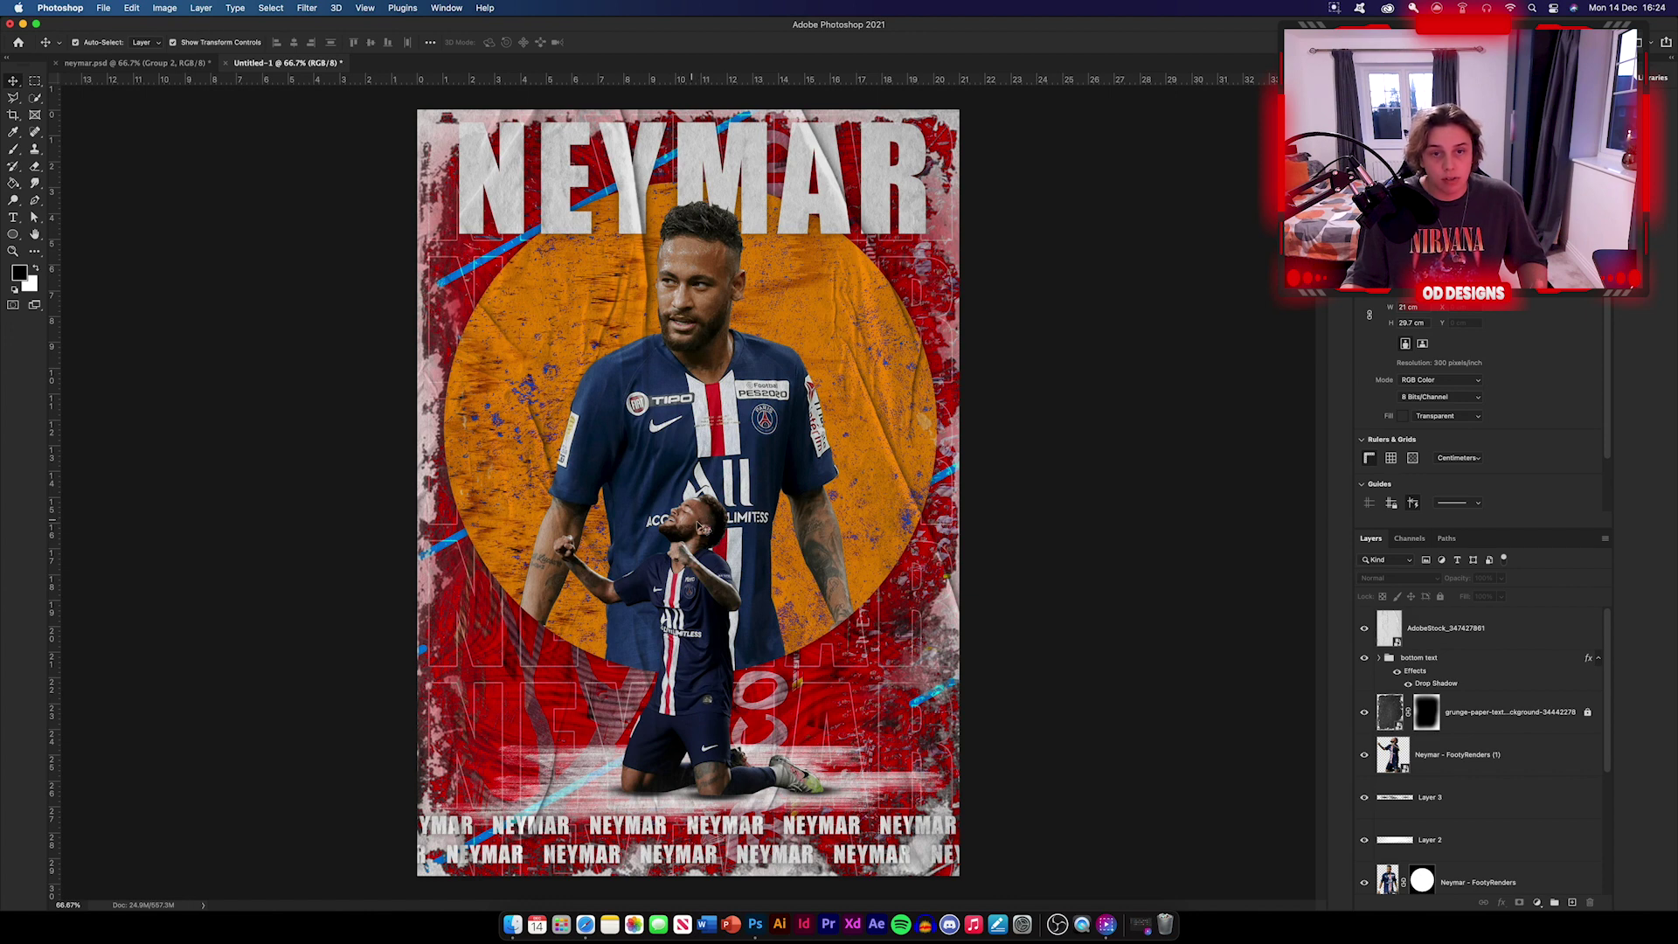
Add a layer mask to the crumpled paper layer and paint black over the kneeling player's face with a smaller brush.
left_click(1488, 636)
left_click(1520, 903)
left_click(14, 150)
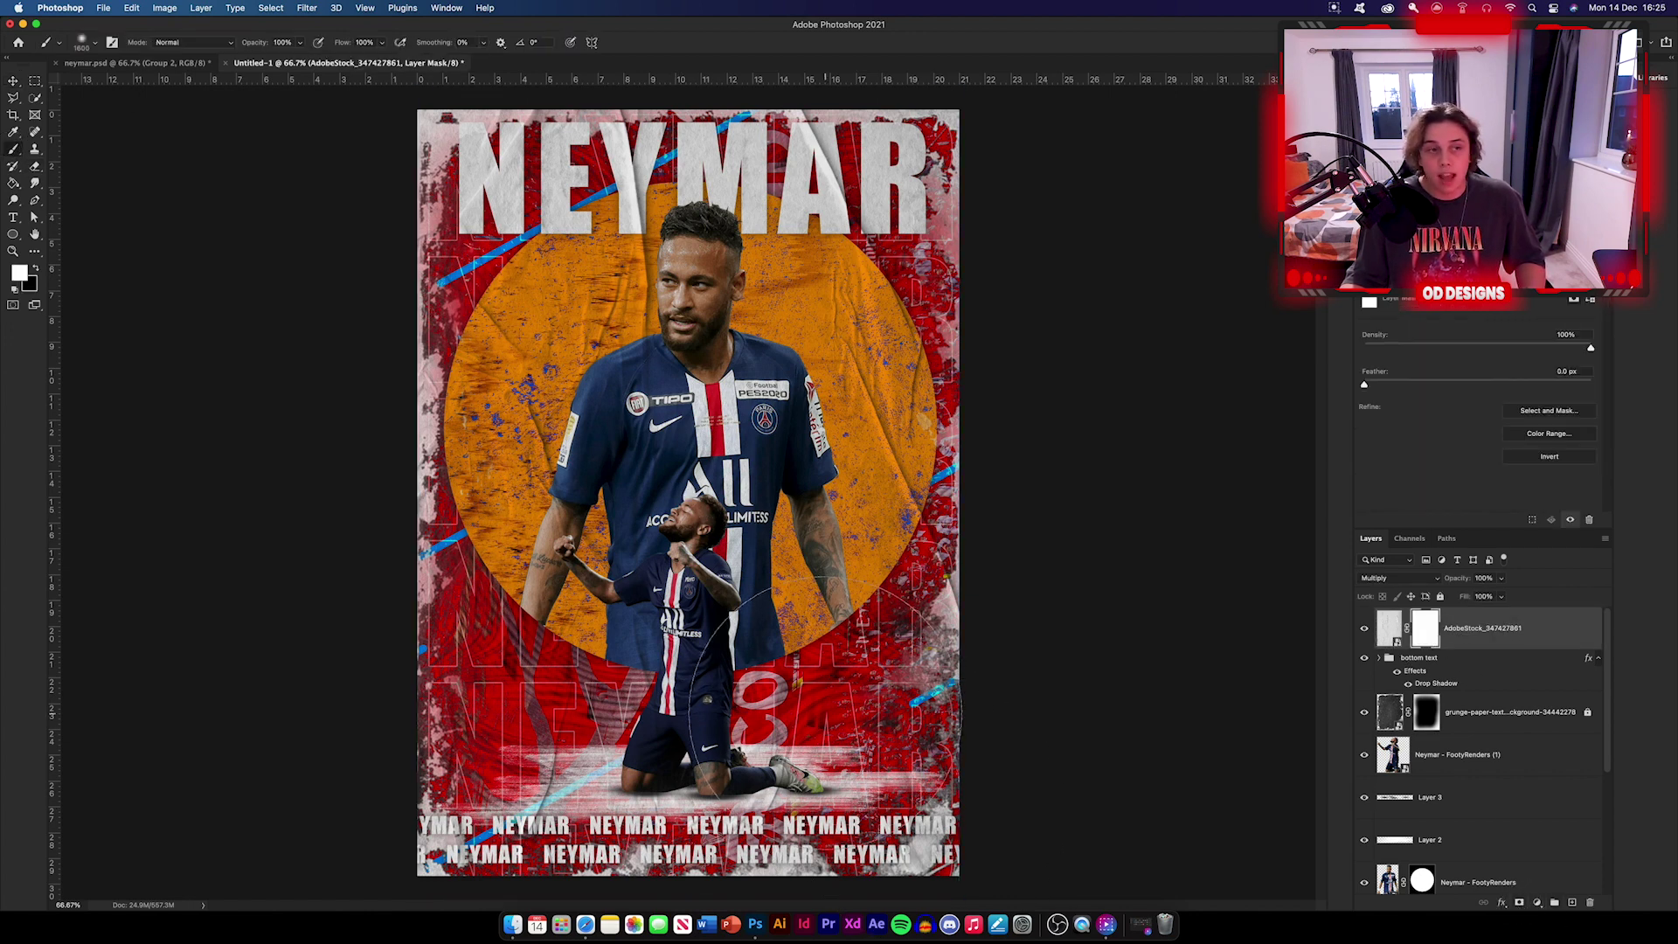
key("bracketleft")
key("bracketleft")
key("bracketleft")
key("bracketleft")
key("bracketleft")
key("bracketleft")
key("bracketleft")
key("bracketleft")
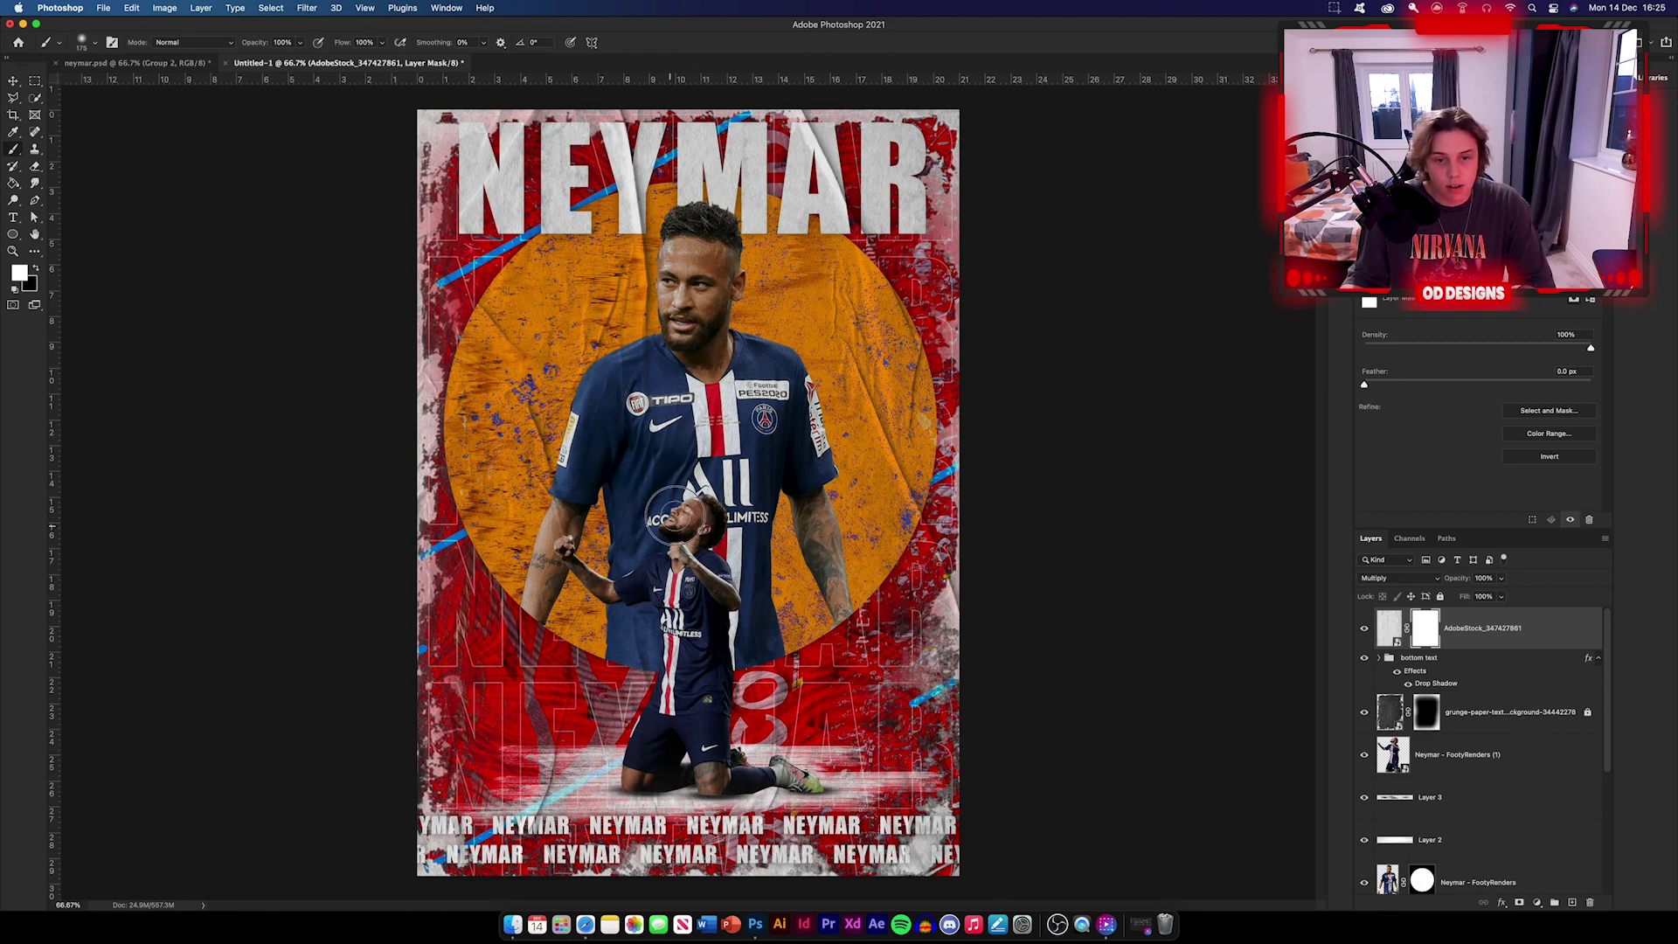
key("x")
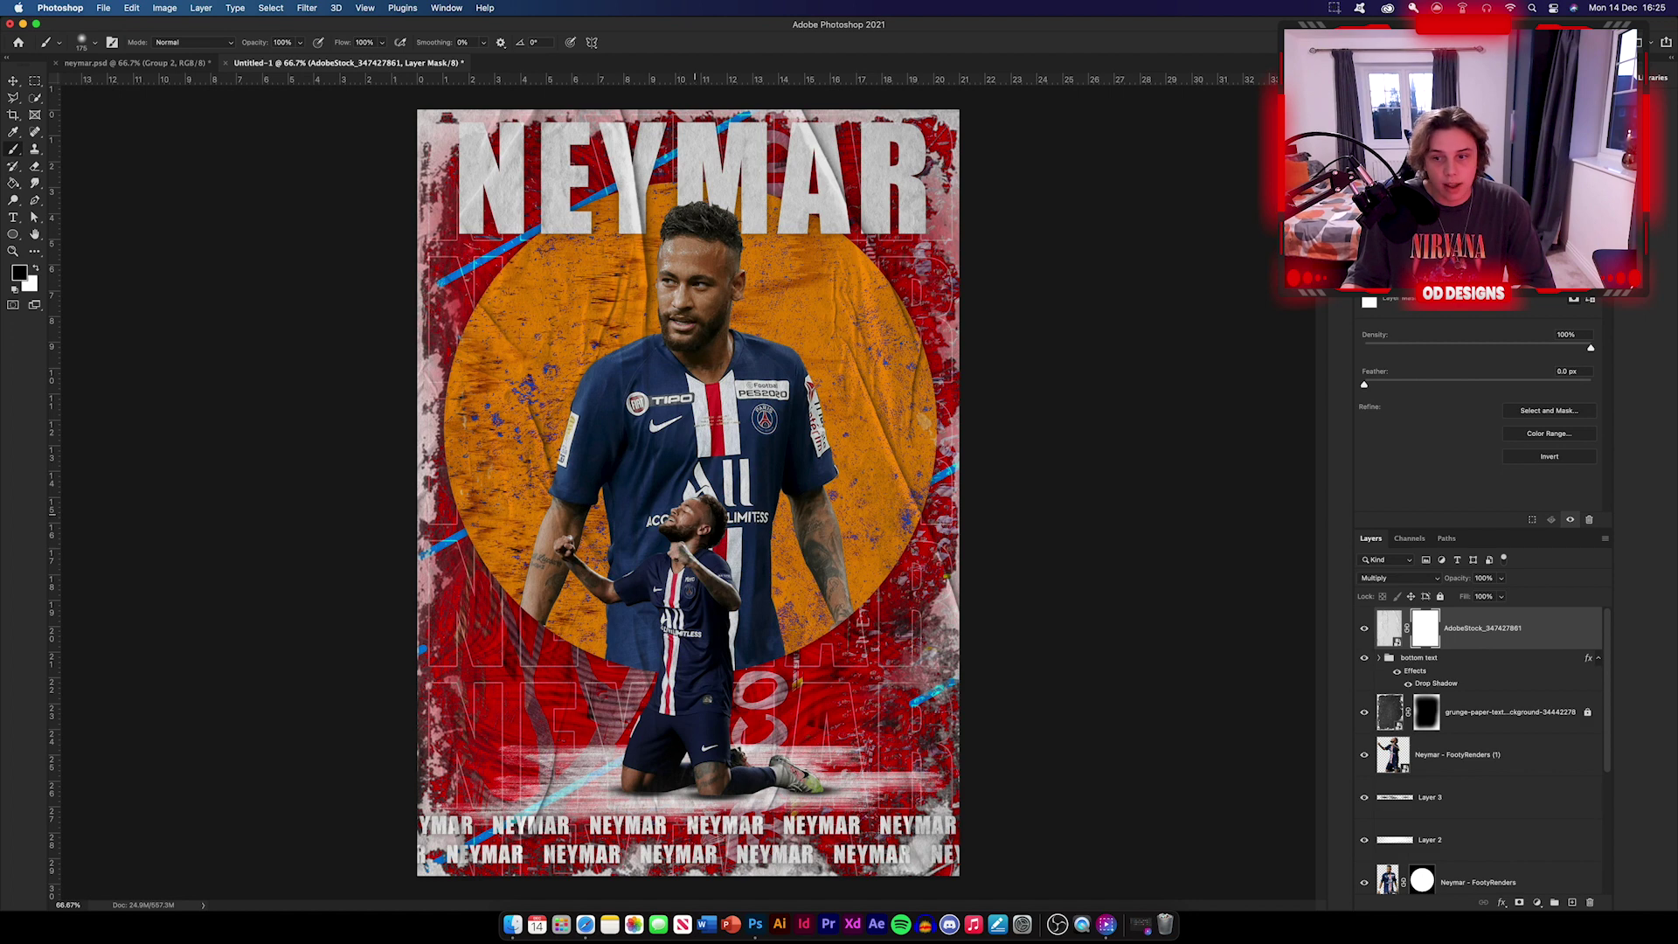
left_click_drag(671, 516, 687, 521)
key("v")
left_click(279, 362)
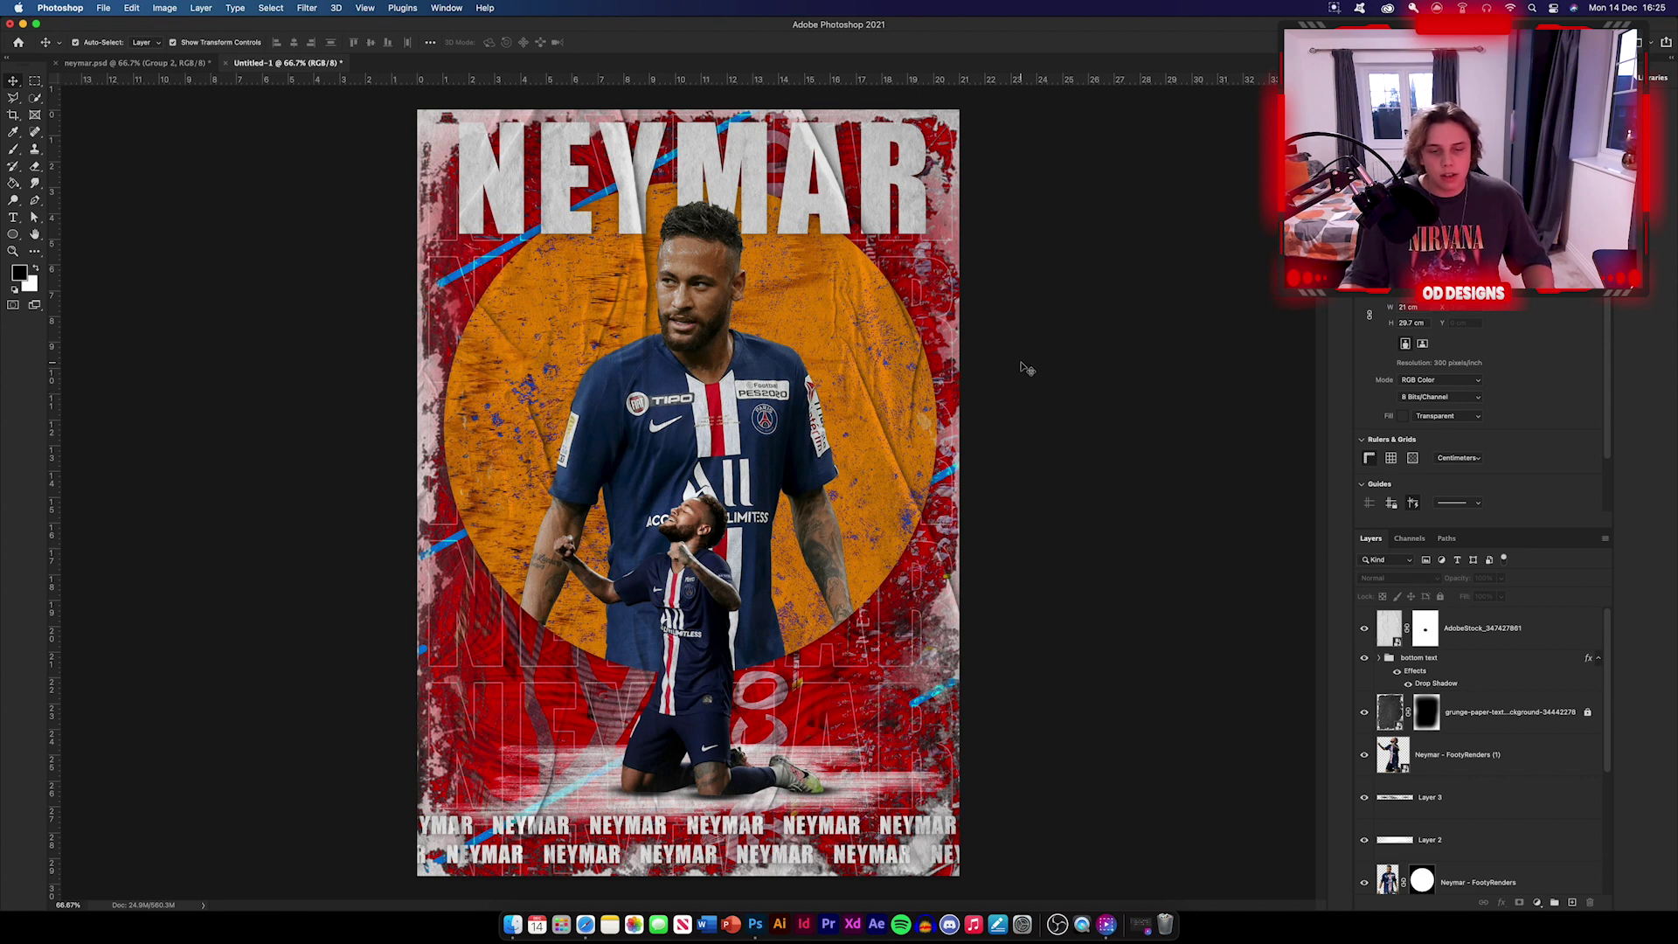
Unlock the grunge paper texture layer and put all the layers into one group.
left_click(1587, 711)
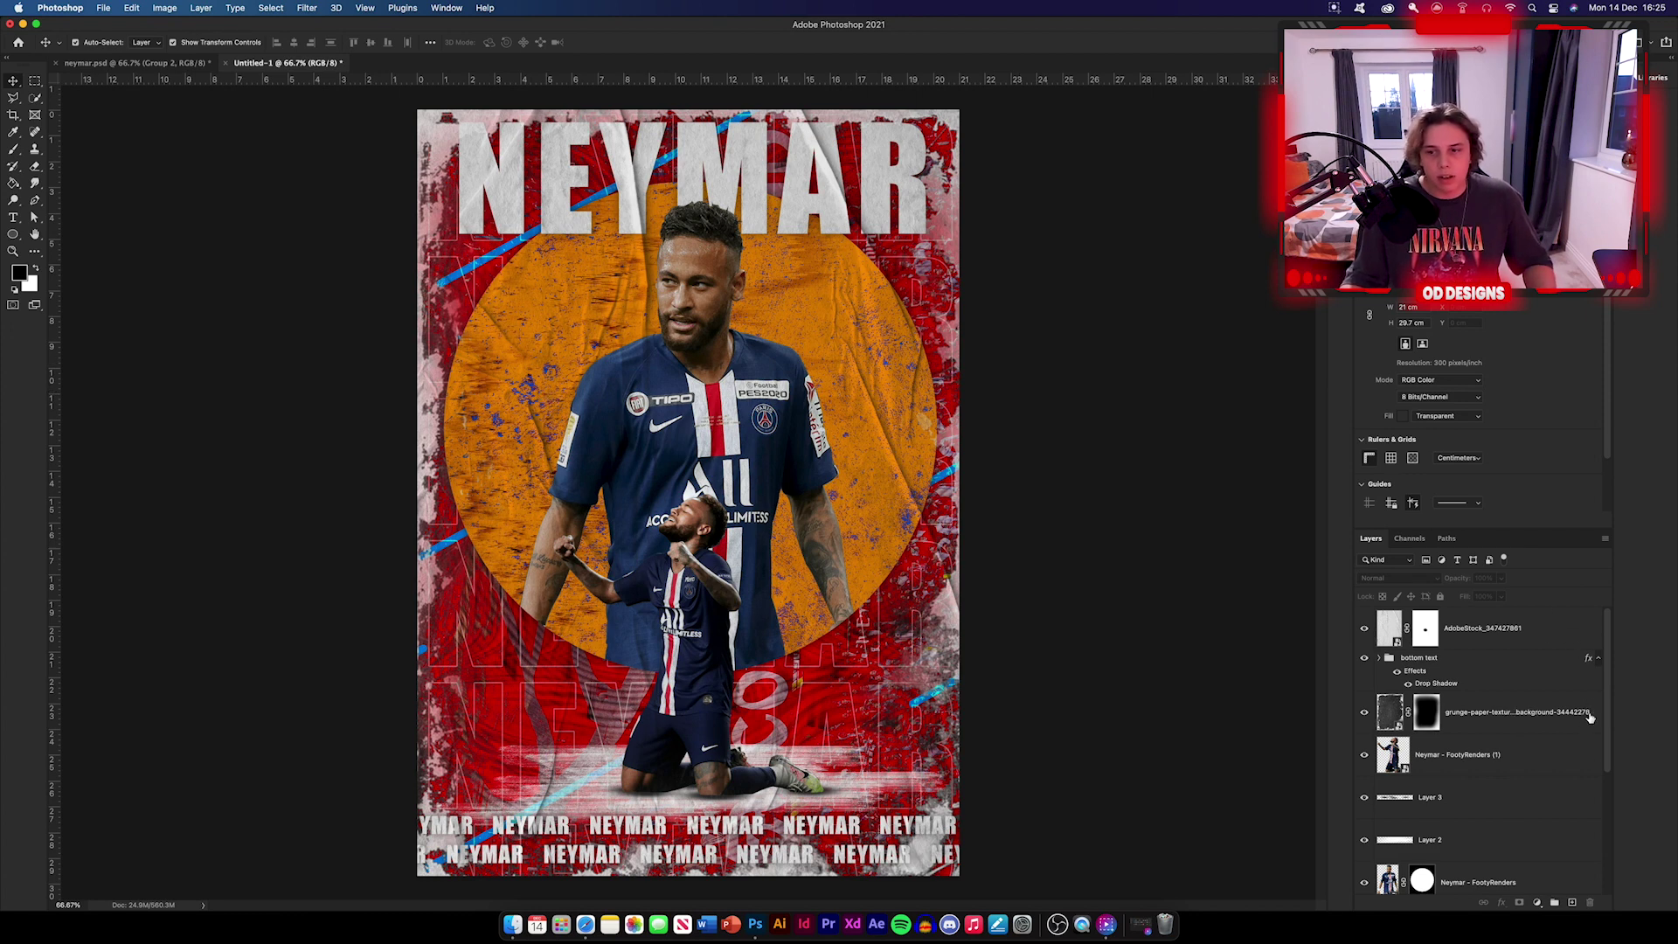
left_click(1575, 628)
scroll(1542, 647, "down", 5)
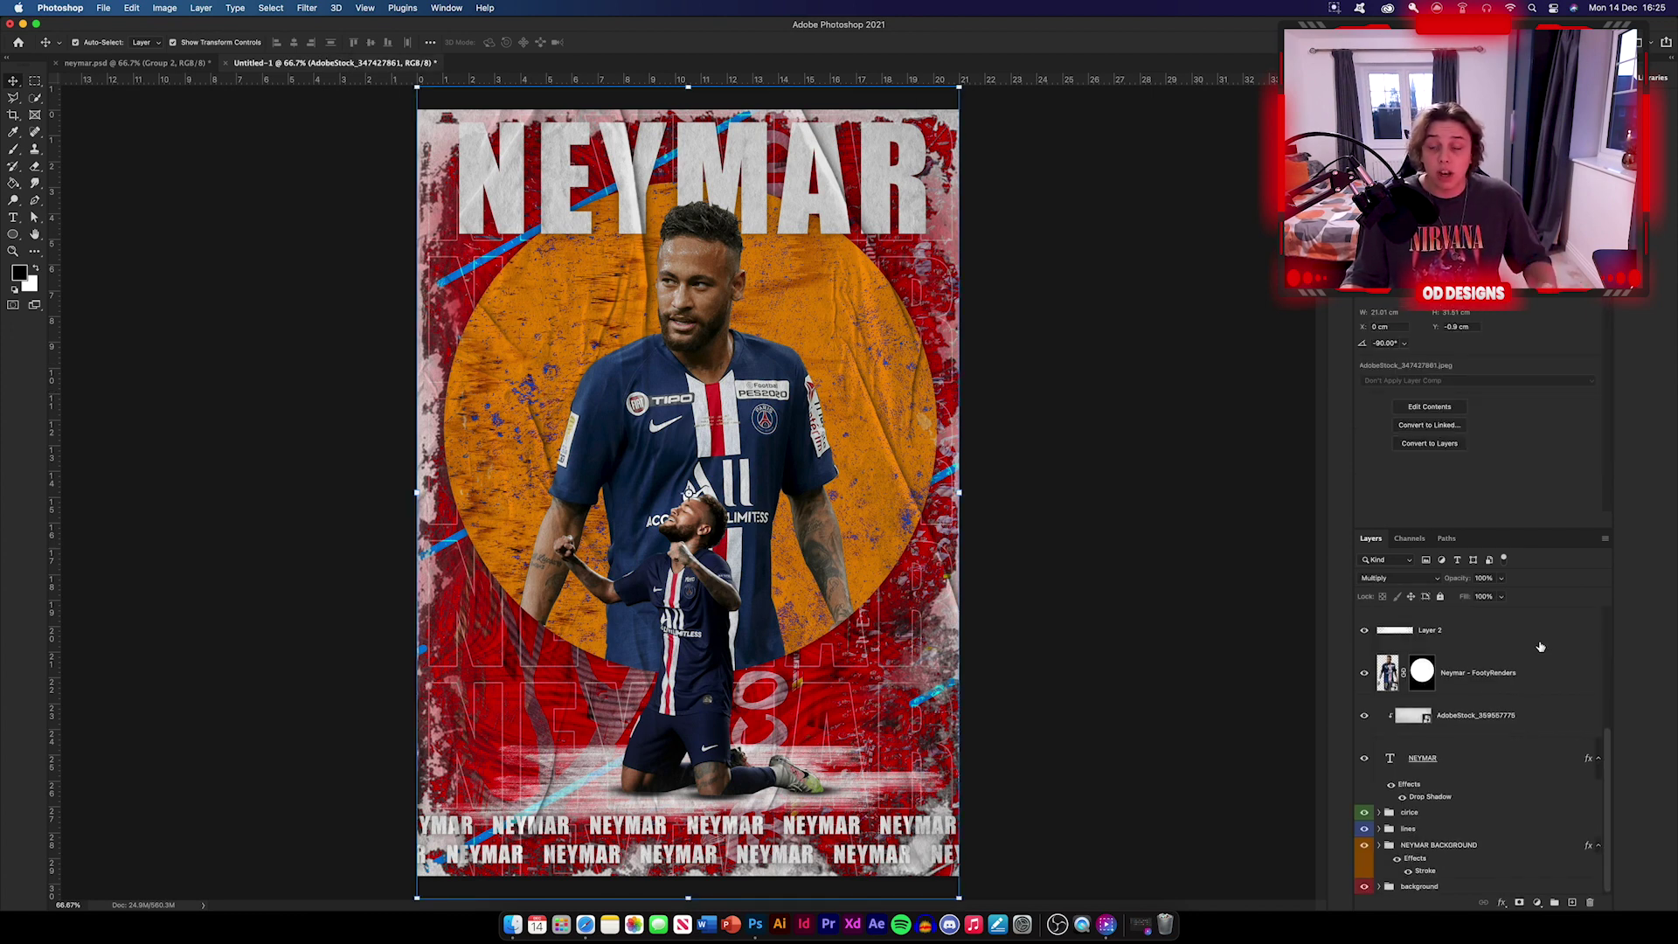
left_click(1510, 886, "shift")
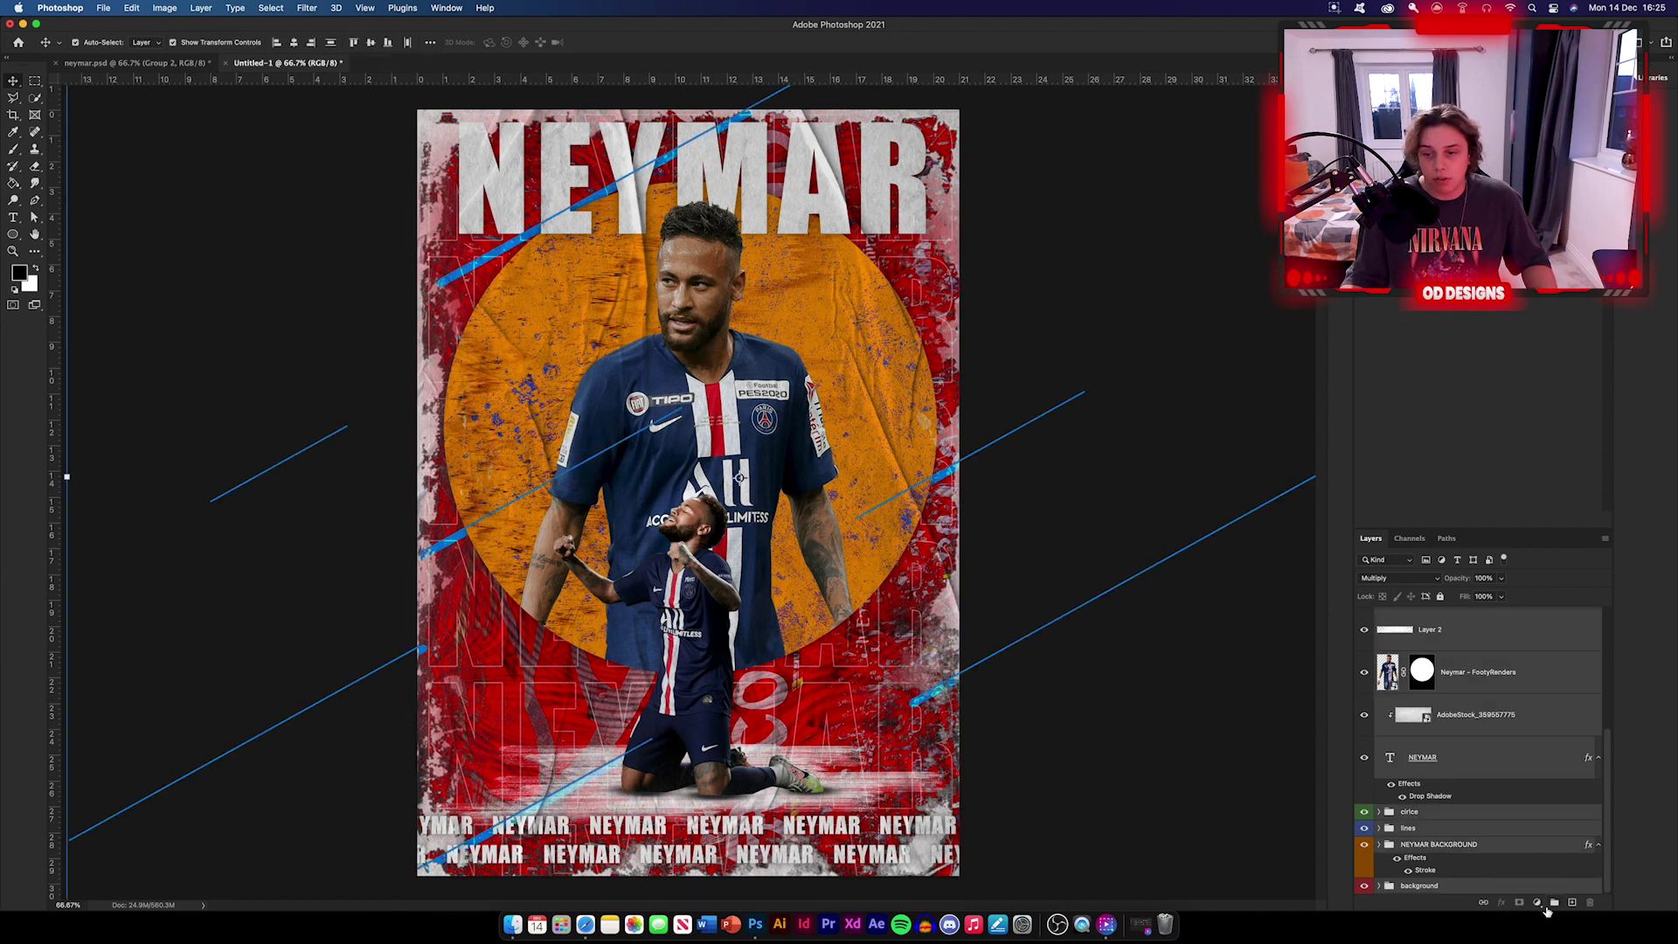
left_click(1554, 902)
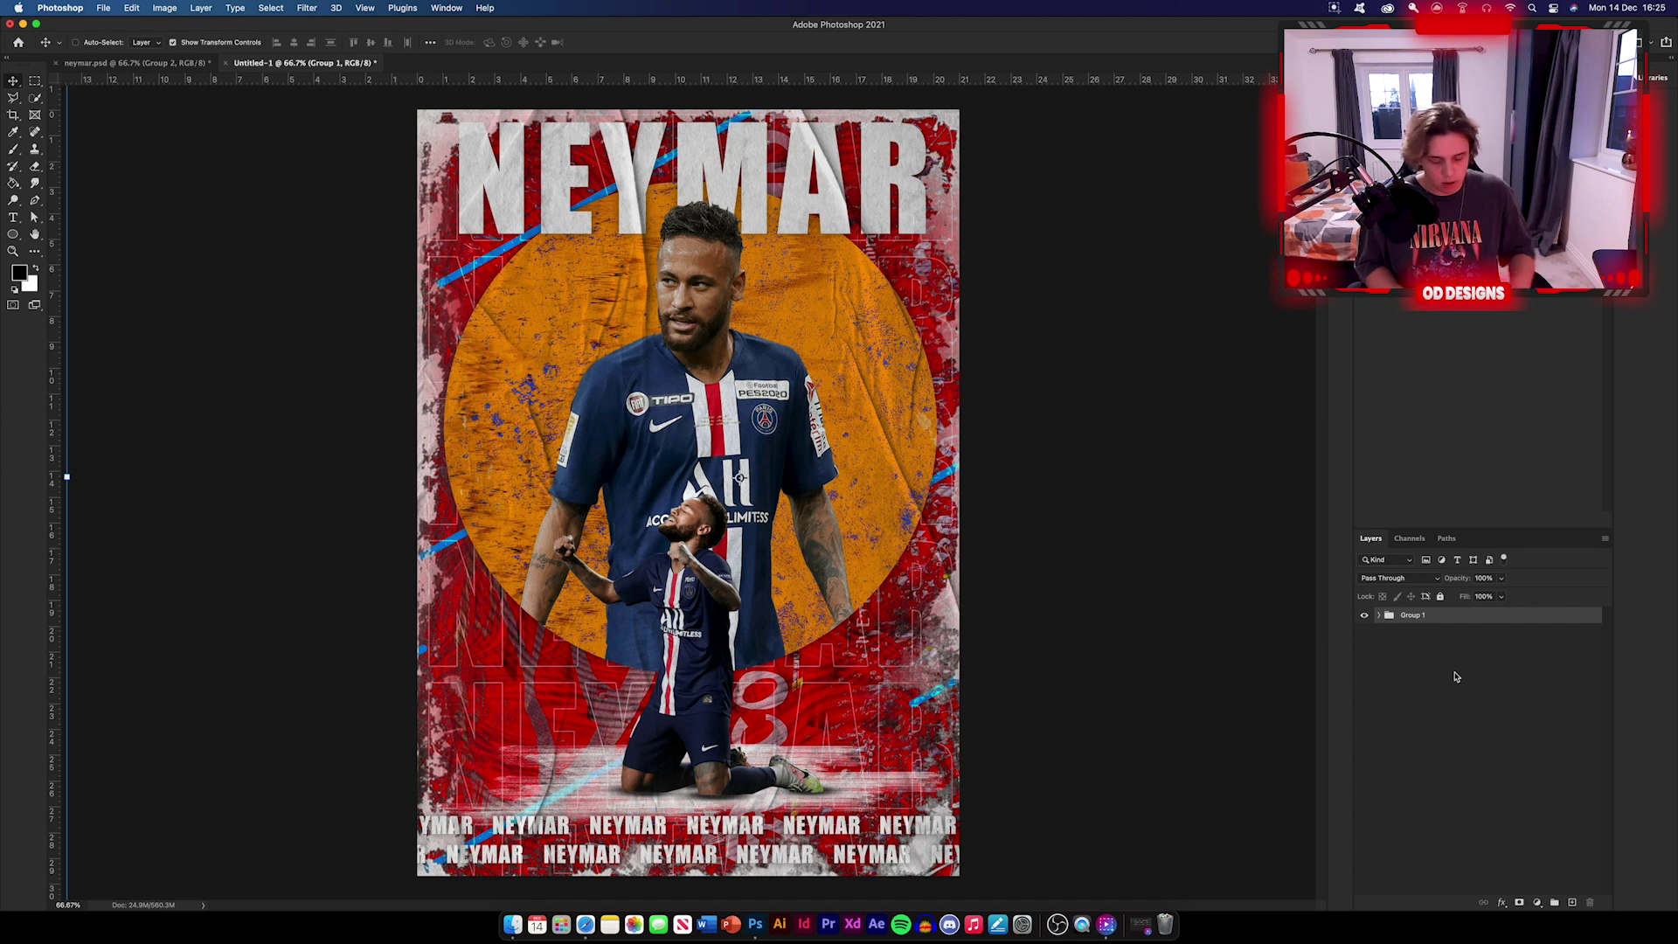
Stamp all visible artwork into a new merged layer above the group and open the Camera Raw filter on it.
key("super+shift+alt+e")
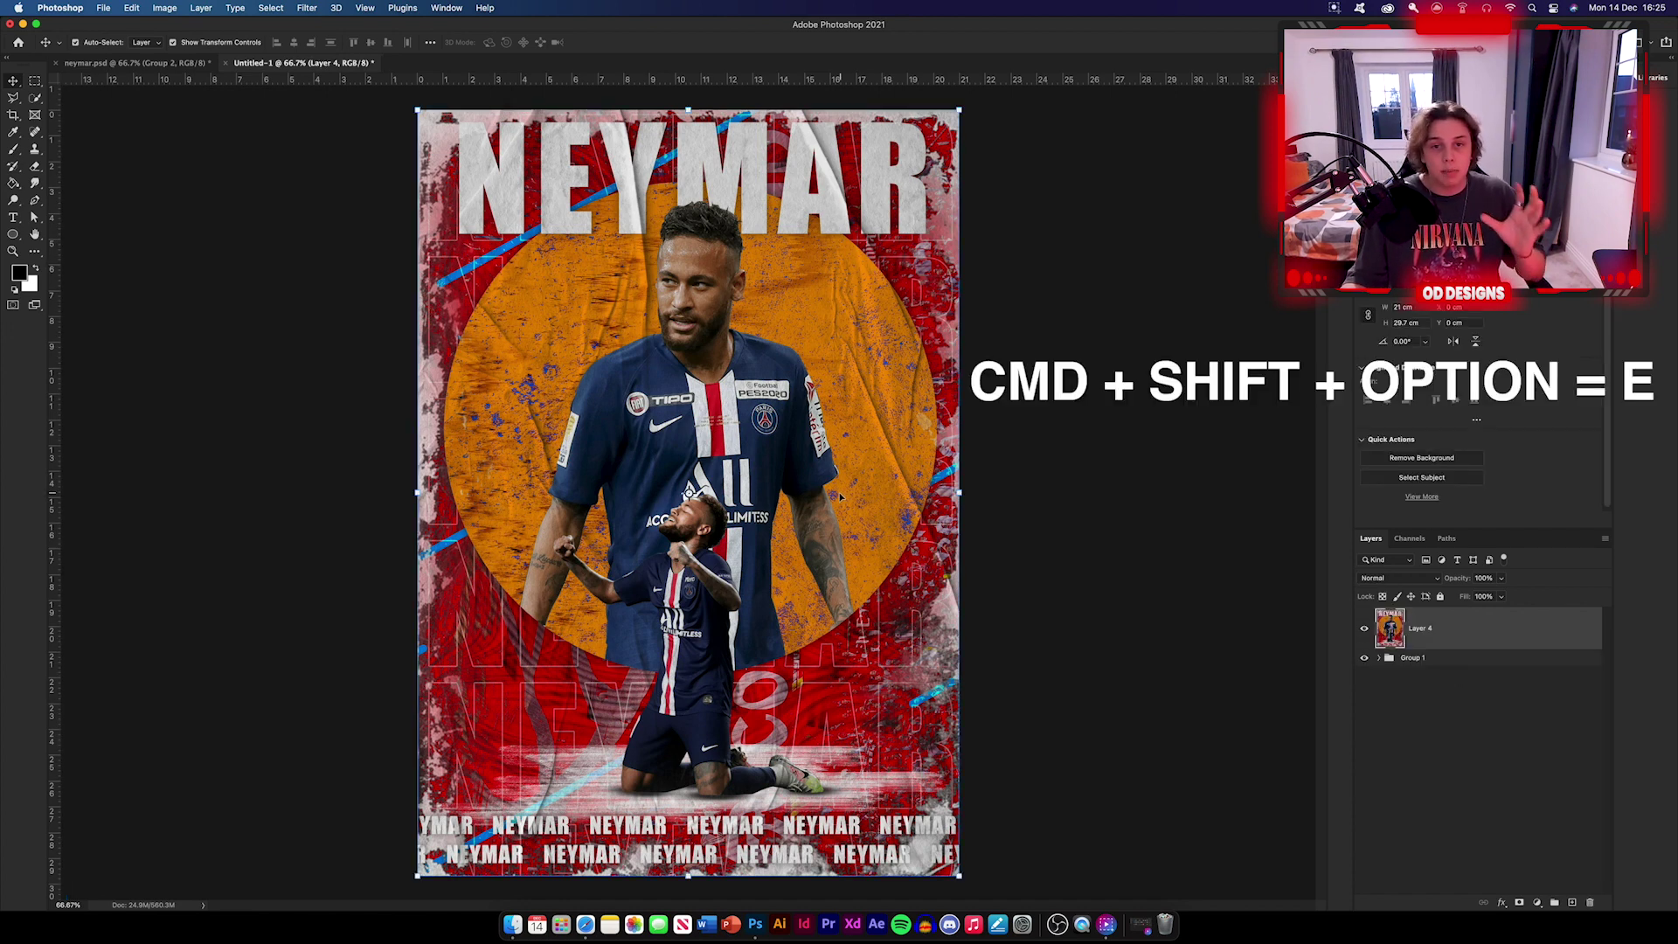
left_click(338, 11)
left_click(356, 114)
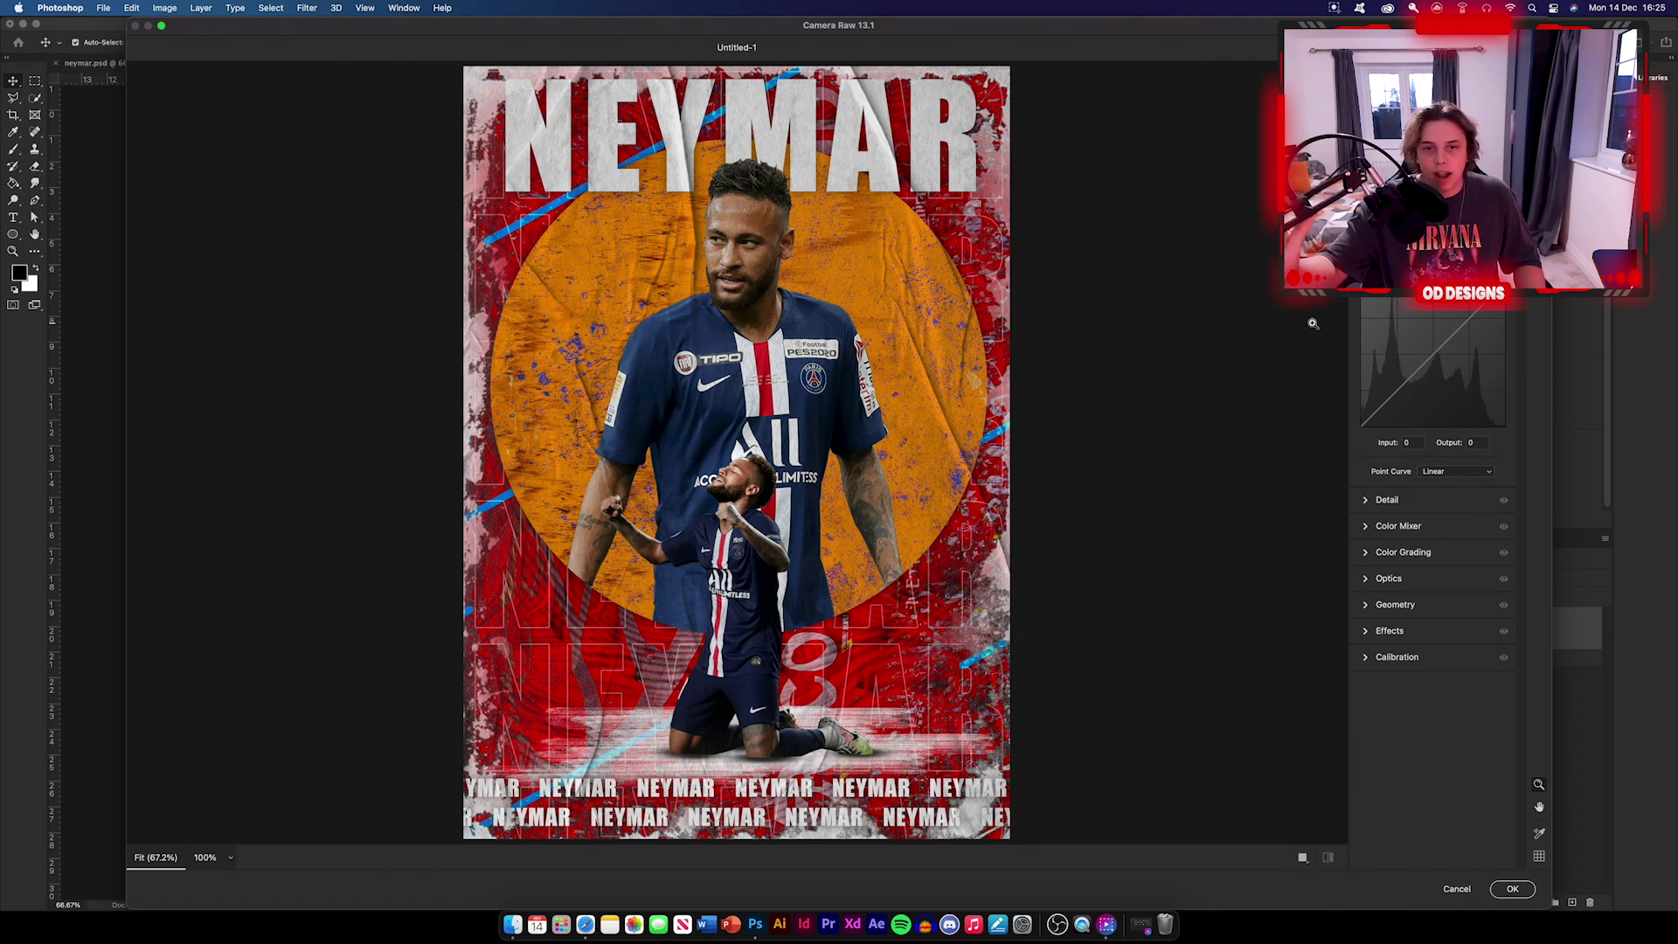
Cool the white balance and set Exposure +0.40, Contrast +100, Highlights +38, Shadows -22, Whites +27, Blacks -23, Texture +67, Clarity +27, Dehaze +9, Vibrance +40, Saturation +20.
left_click(1388, 271)
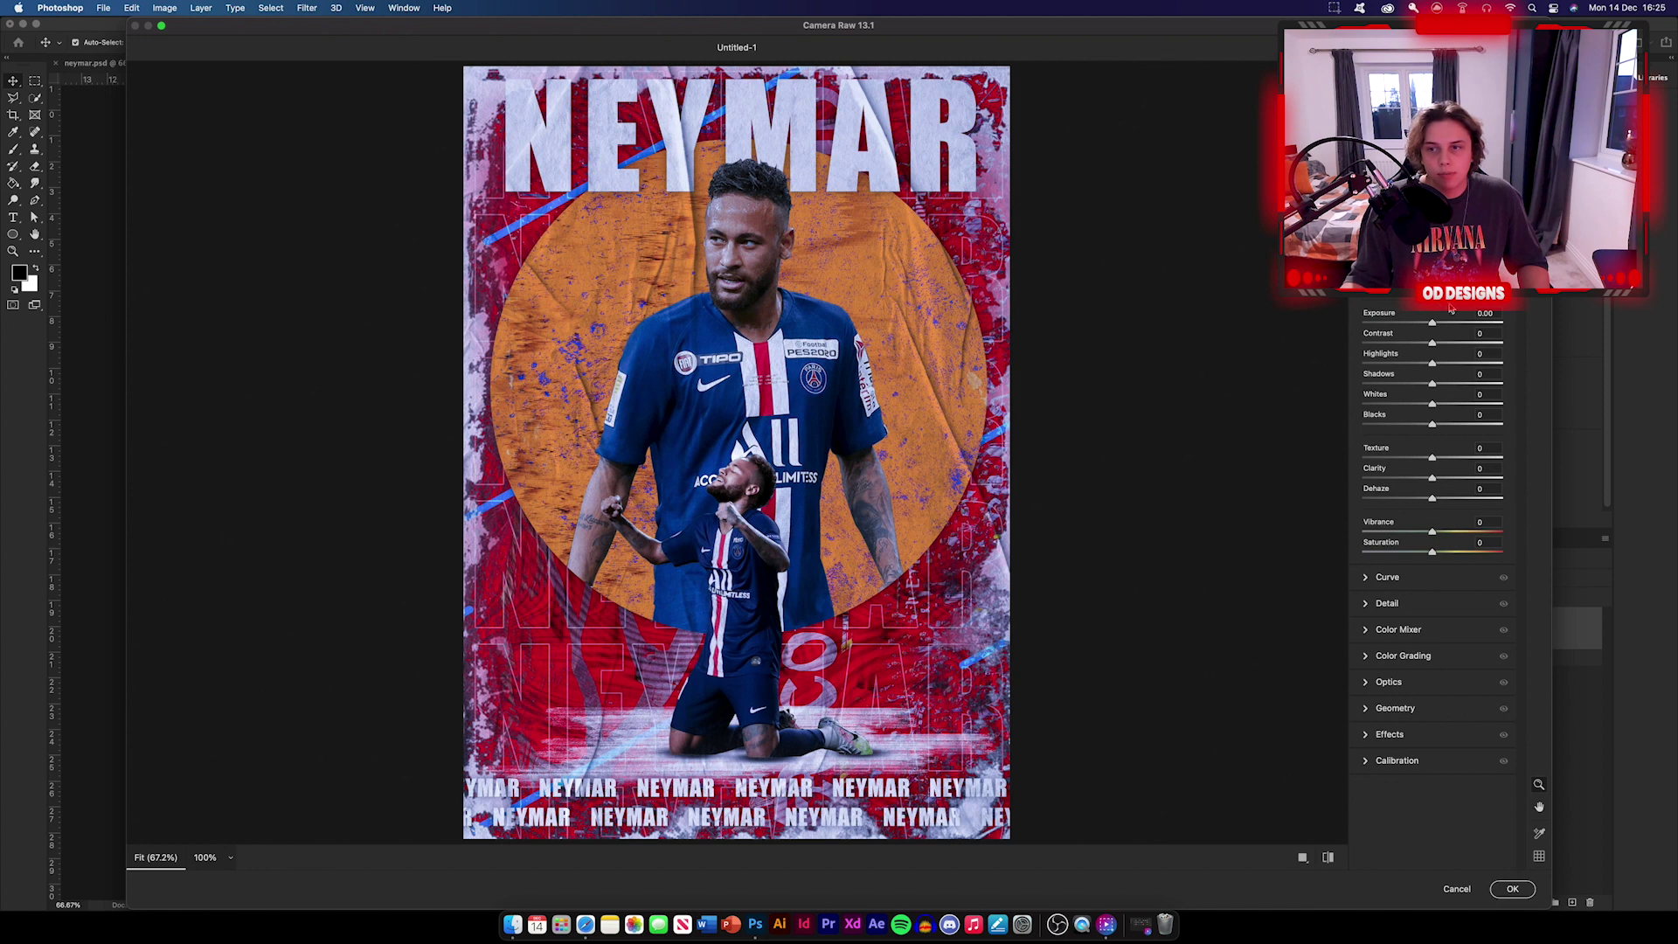
left_click_drag(1436, 330, 1451, 404)
left_click_drag(1432, 424, 1447, 556)
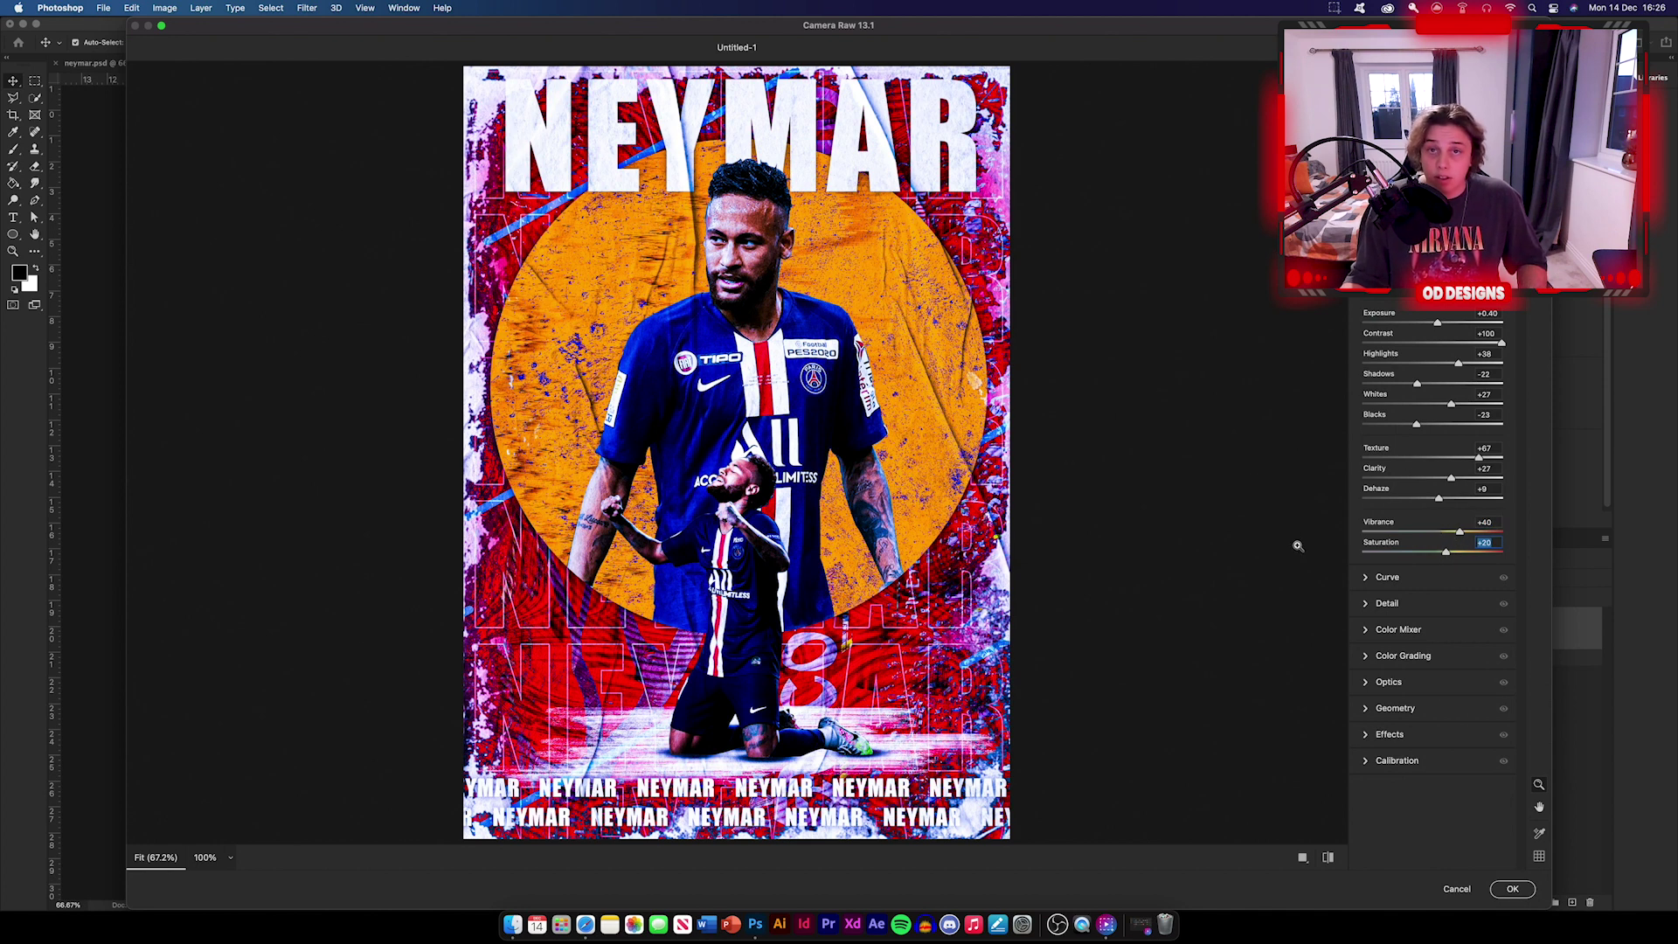
Shape the main point curve with darker blacks, a shadow point at input 75, output 70, and a highlight point at 211, 217.
left_click(1365, 577)
left_click_drag(1363, 428, 1415, 391)
left_click_drag(1487, 310, 1480, 304)
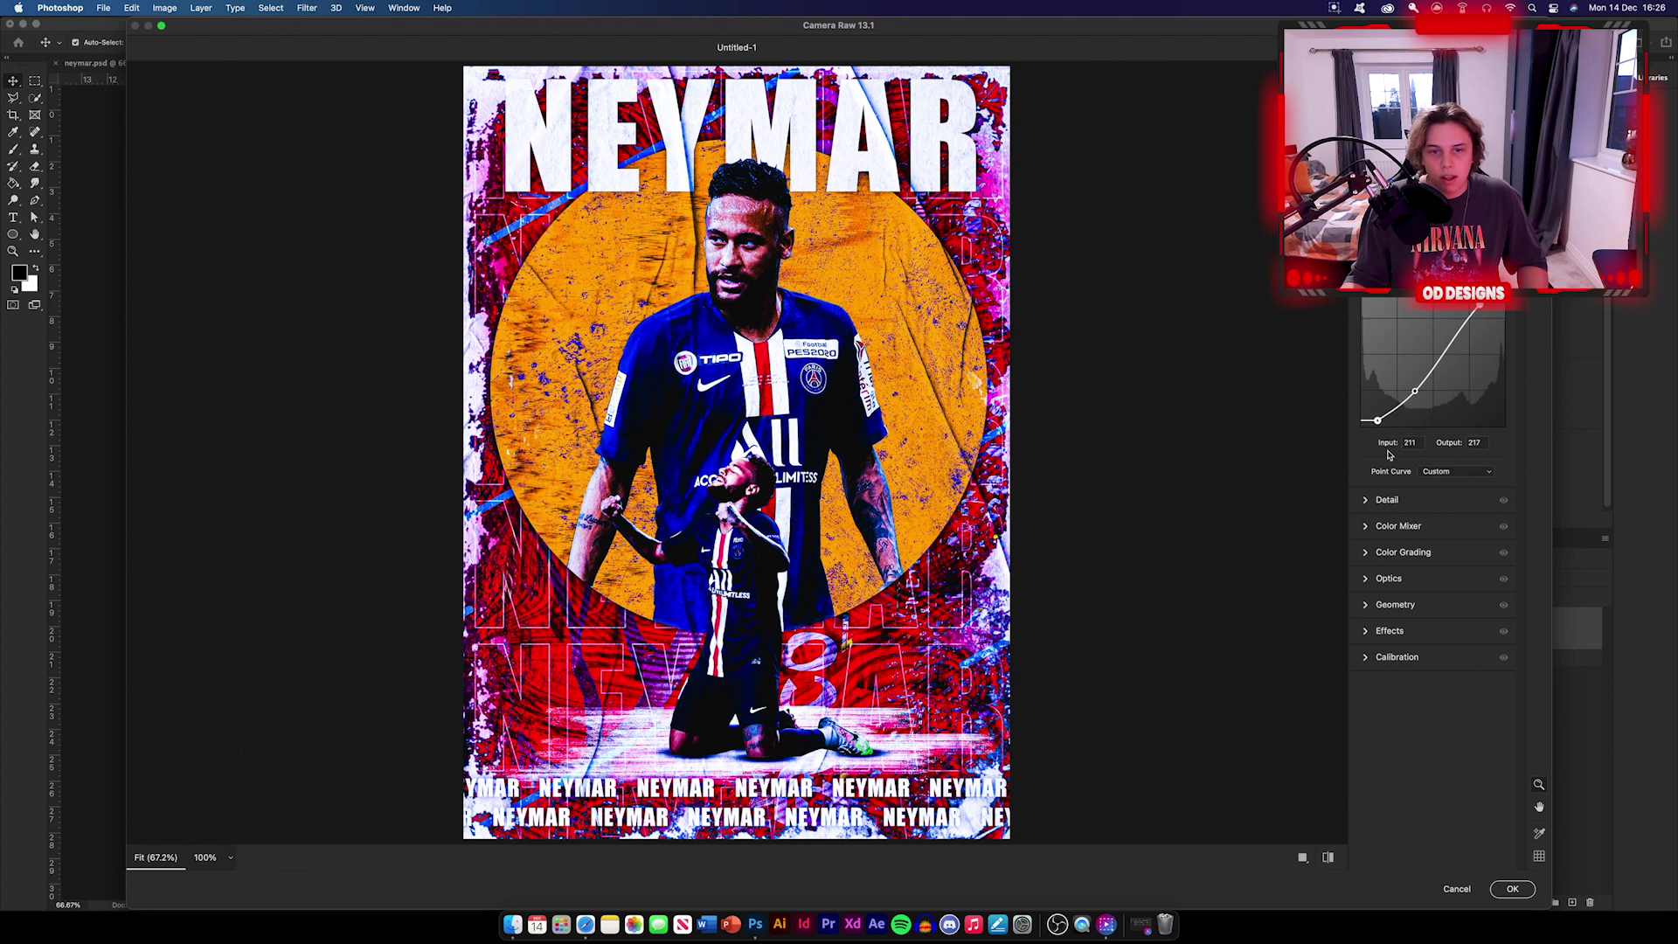
left_click_drag(1414, 391, 1403, 387)
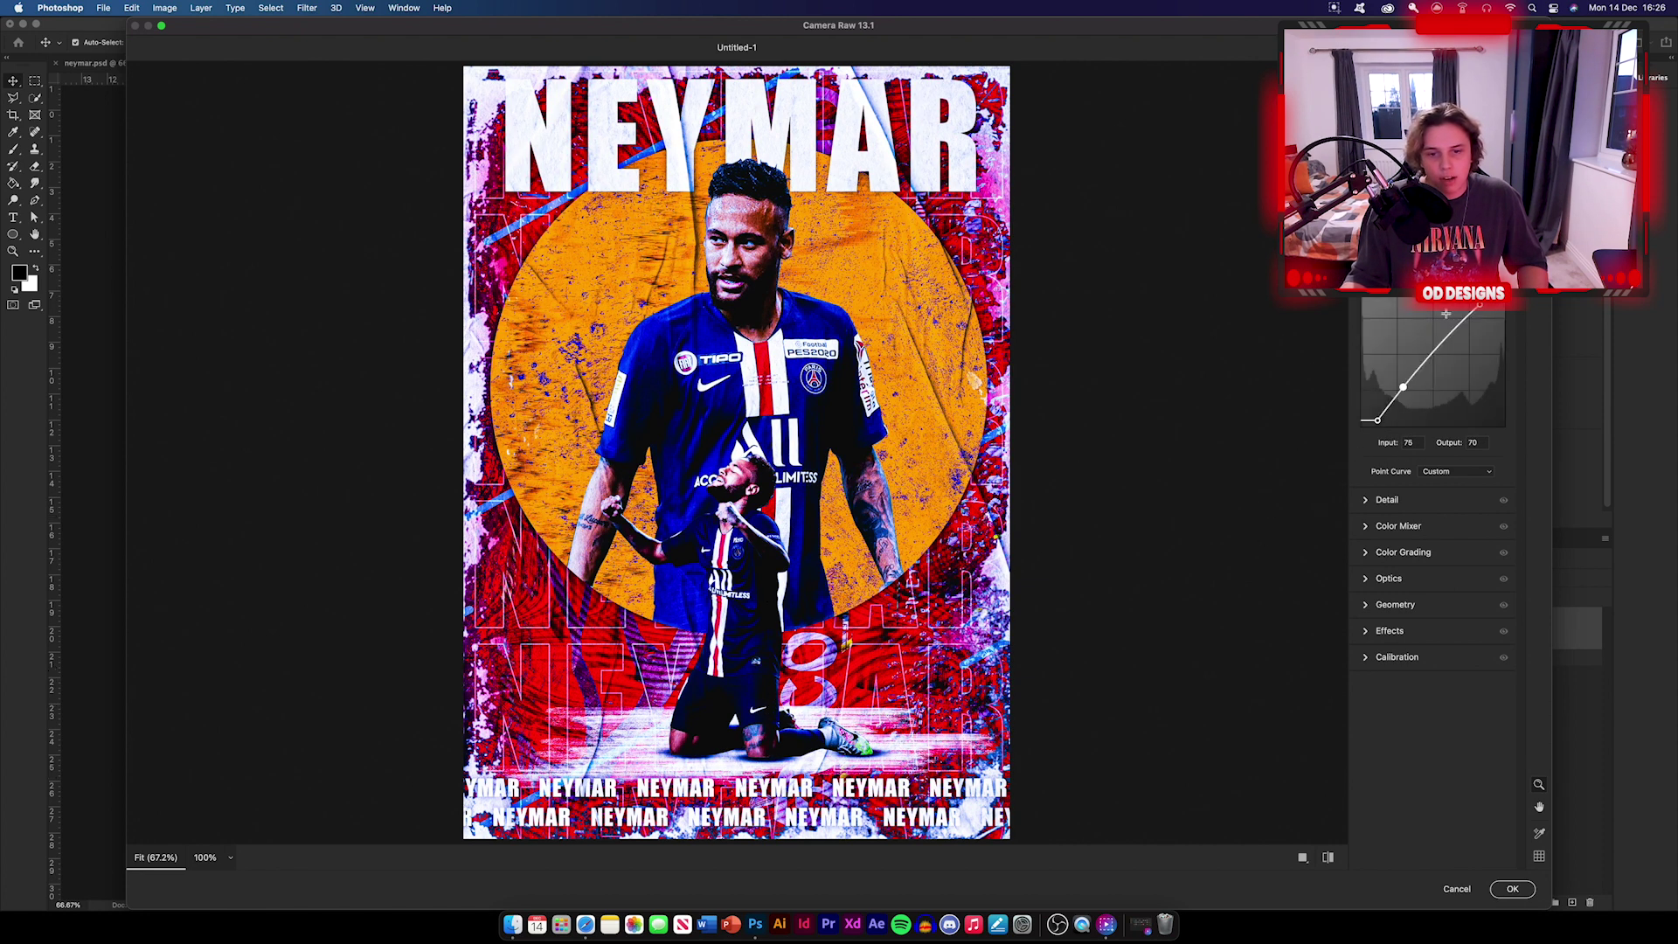
Adjust the black point of the red channel curve and raise the blue channel curve's black point to output 31.
left_click(1452, 284)
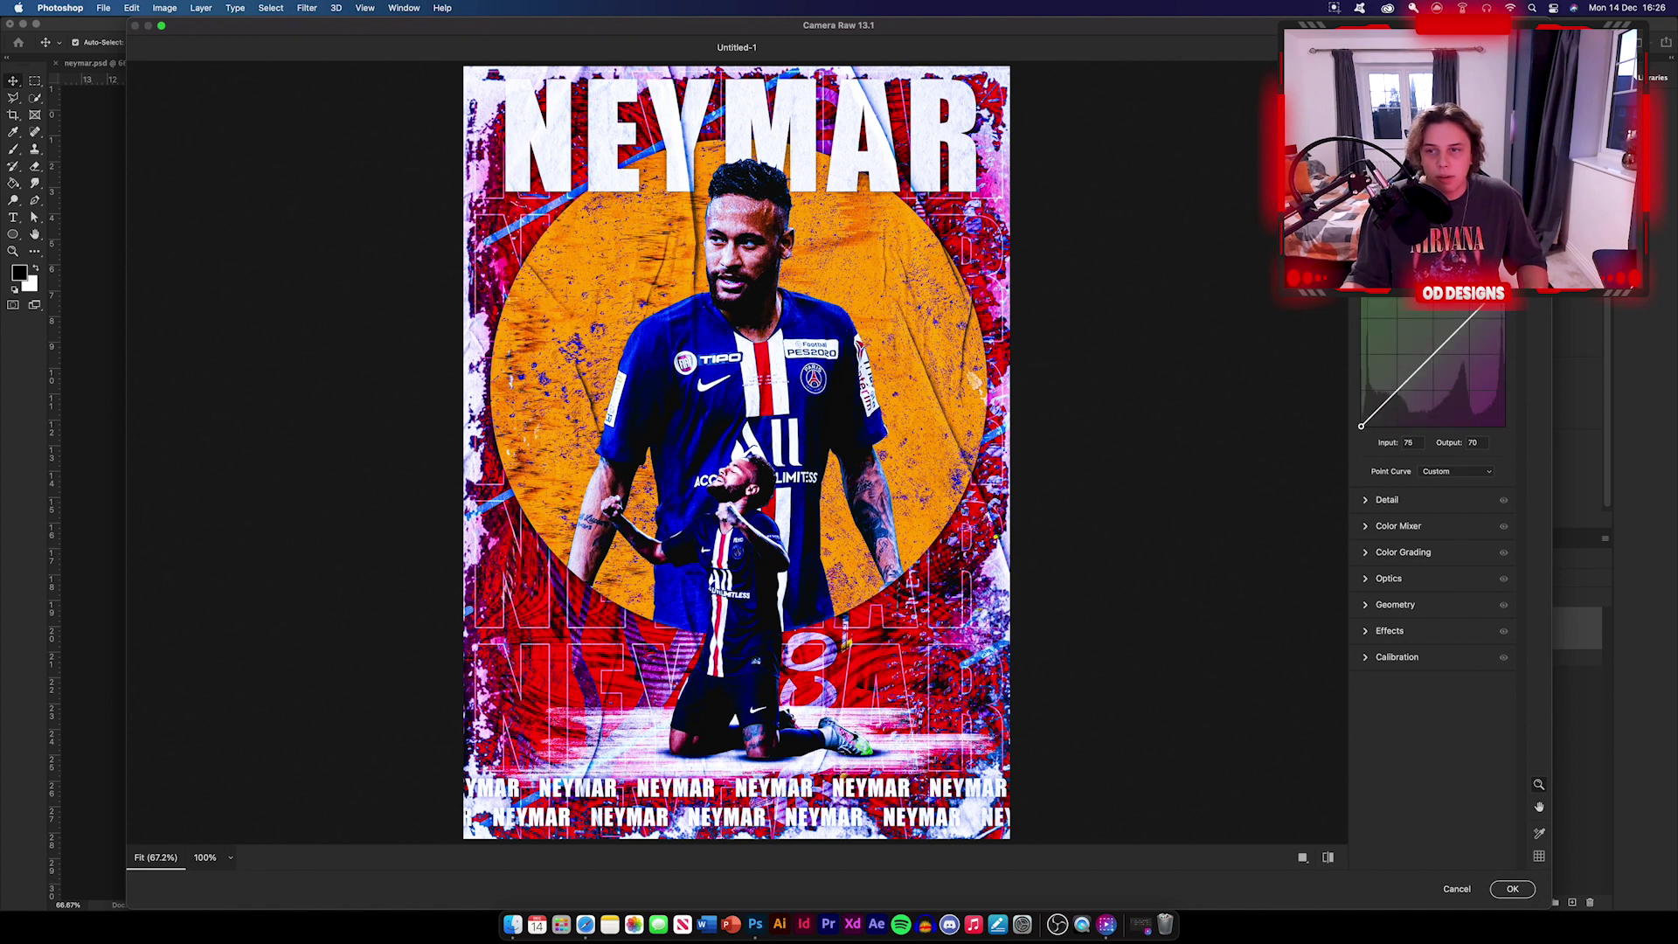
left_click_drag(1361, 426, 1368, 426)
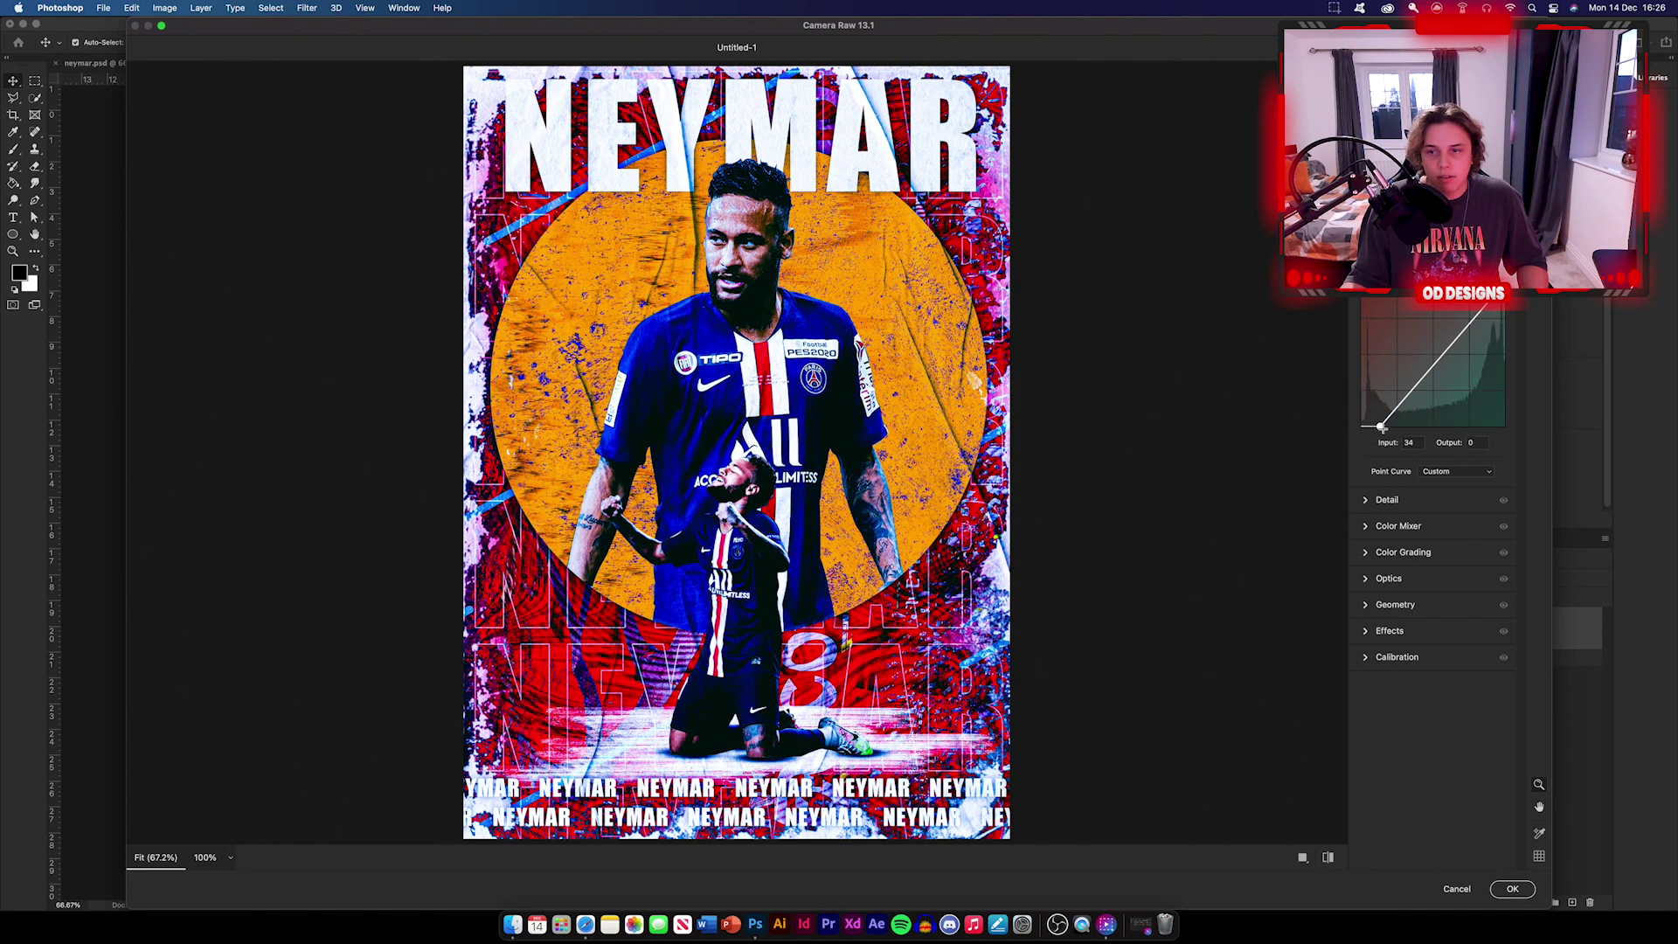
left_click(1441, 343)
left_click_drag(1441, 342, 1360, 405)
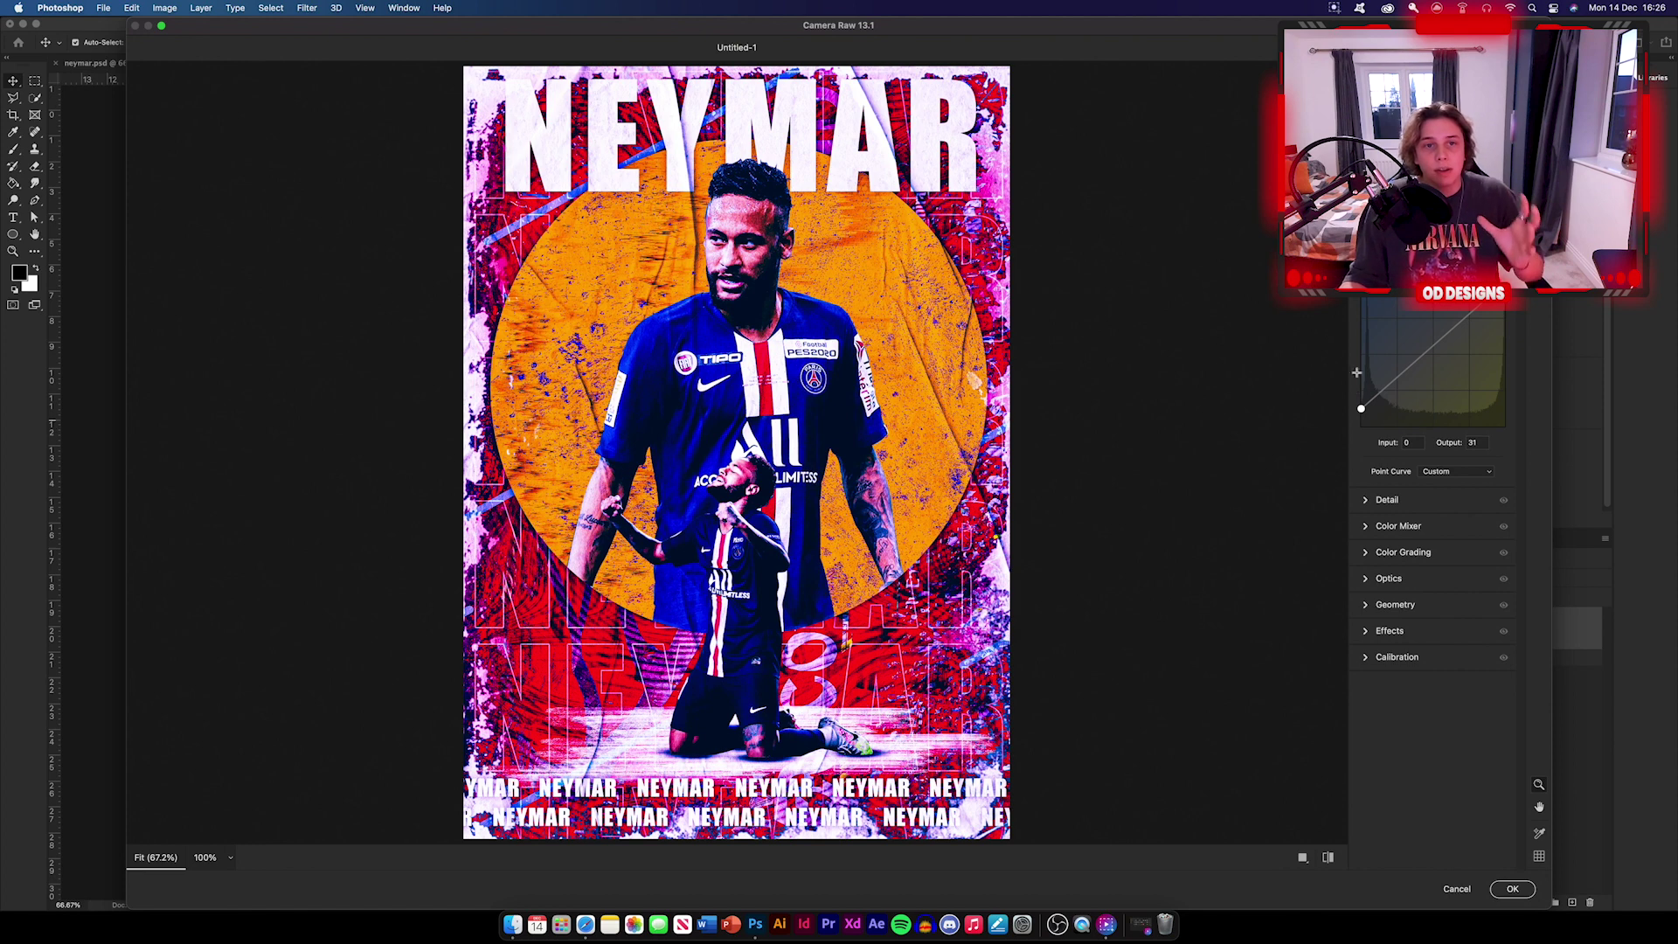
Set both Noise Reduction and Color Noise Reduction to 10 in the detail adjustments.
scroll(1398, 393, "down", 3)
left_click(1425, 305)
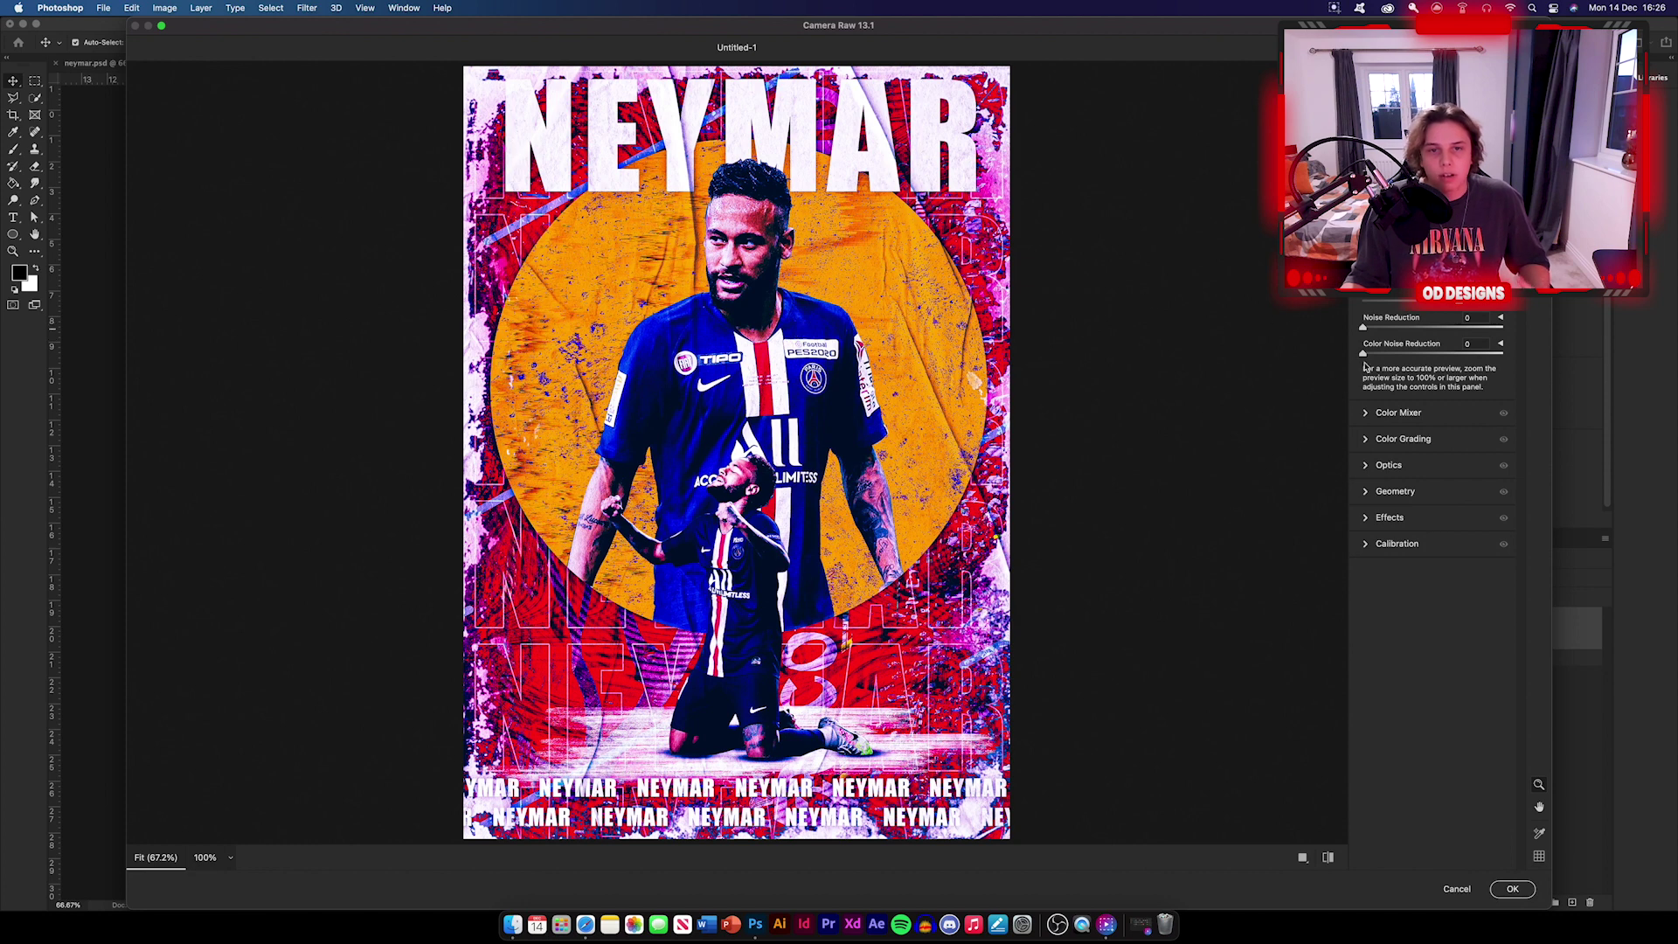
left_click_drag(1363, 354, 1382, 330)
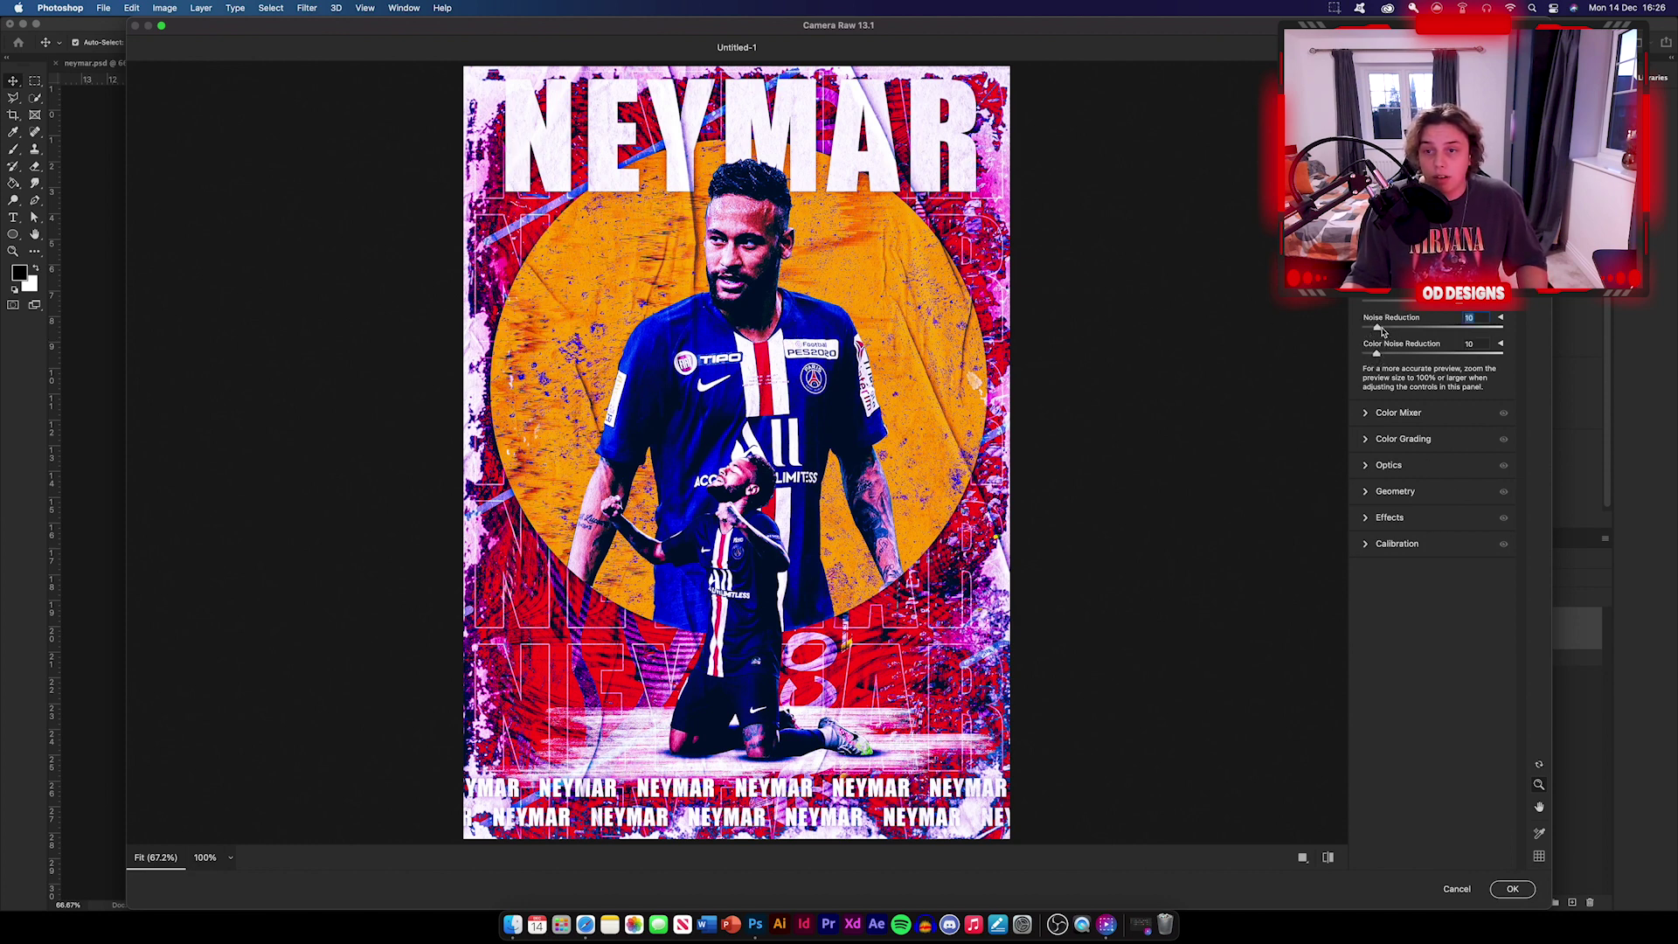
Shift the Color Mixer hues to Reds -29, Aquas +27 and Blues about -26.
left_click(1369, 414)
left_click_drag(1433, 376, 1414, 376)
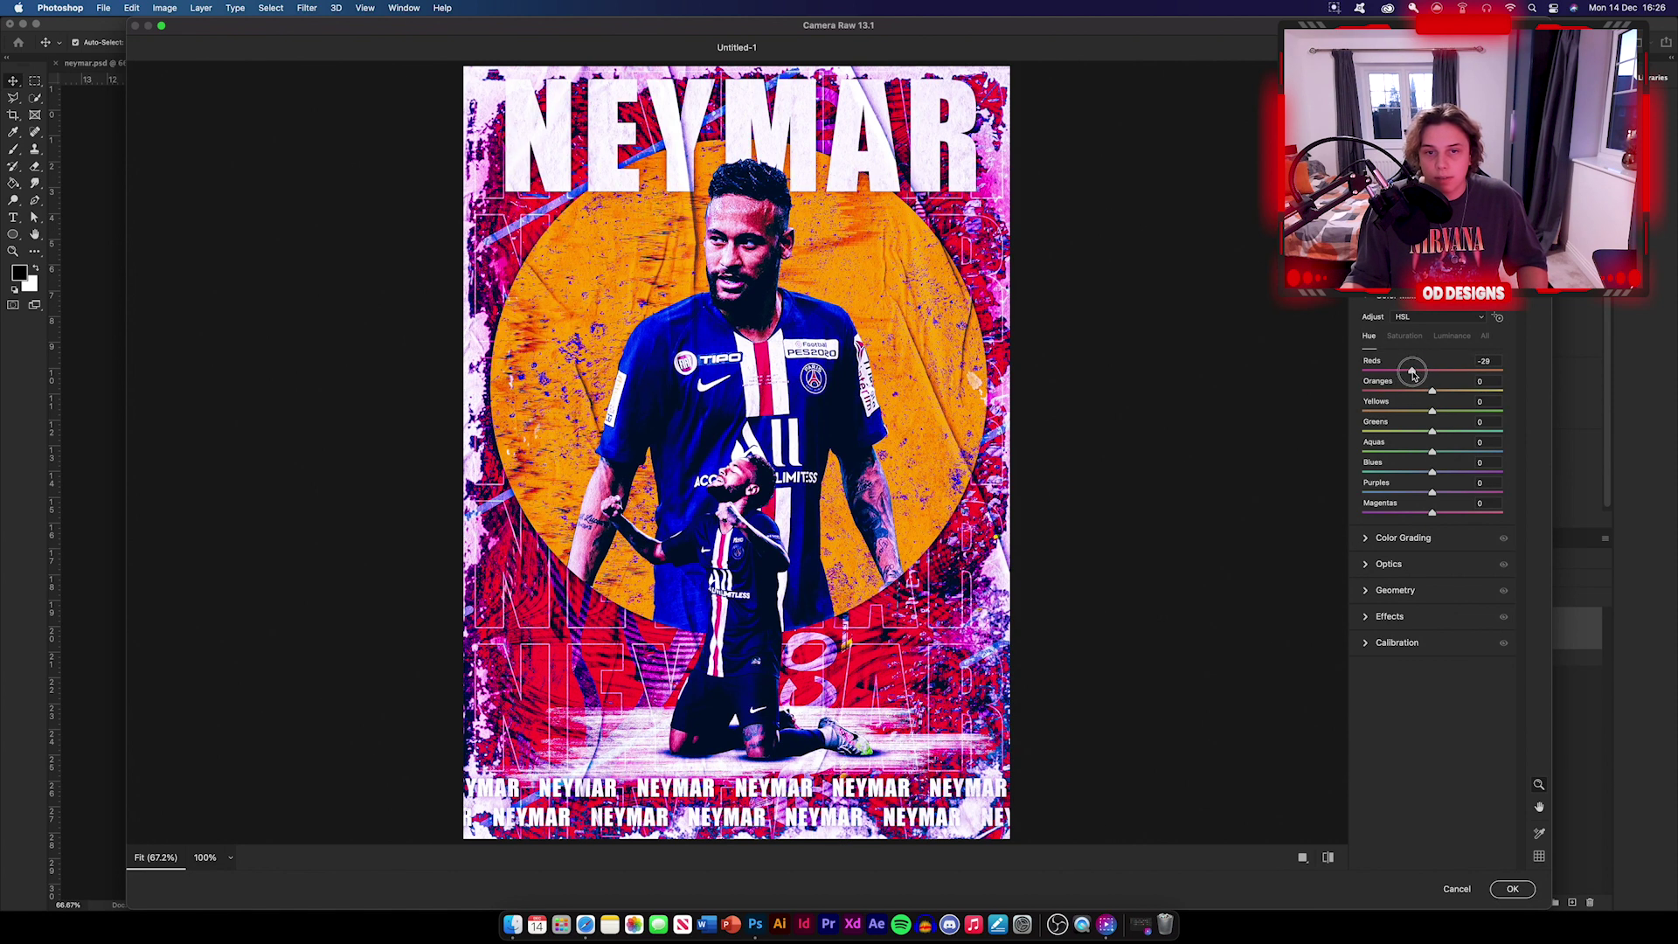
mouse_move(1433, 451)
left_mouse_down()
mouse_move(1451, 452)
mouse_move(1417, 475)
left_mouse_up()
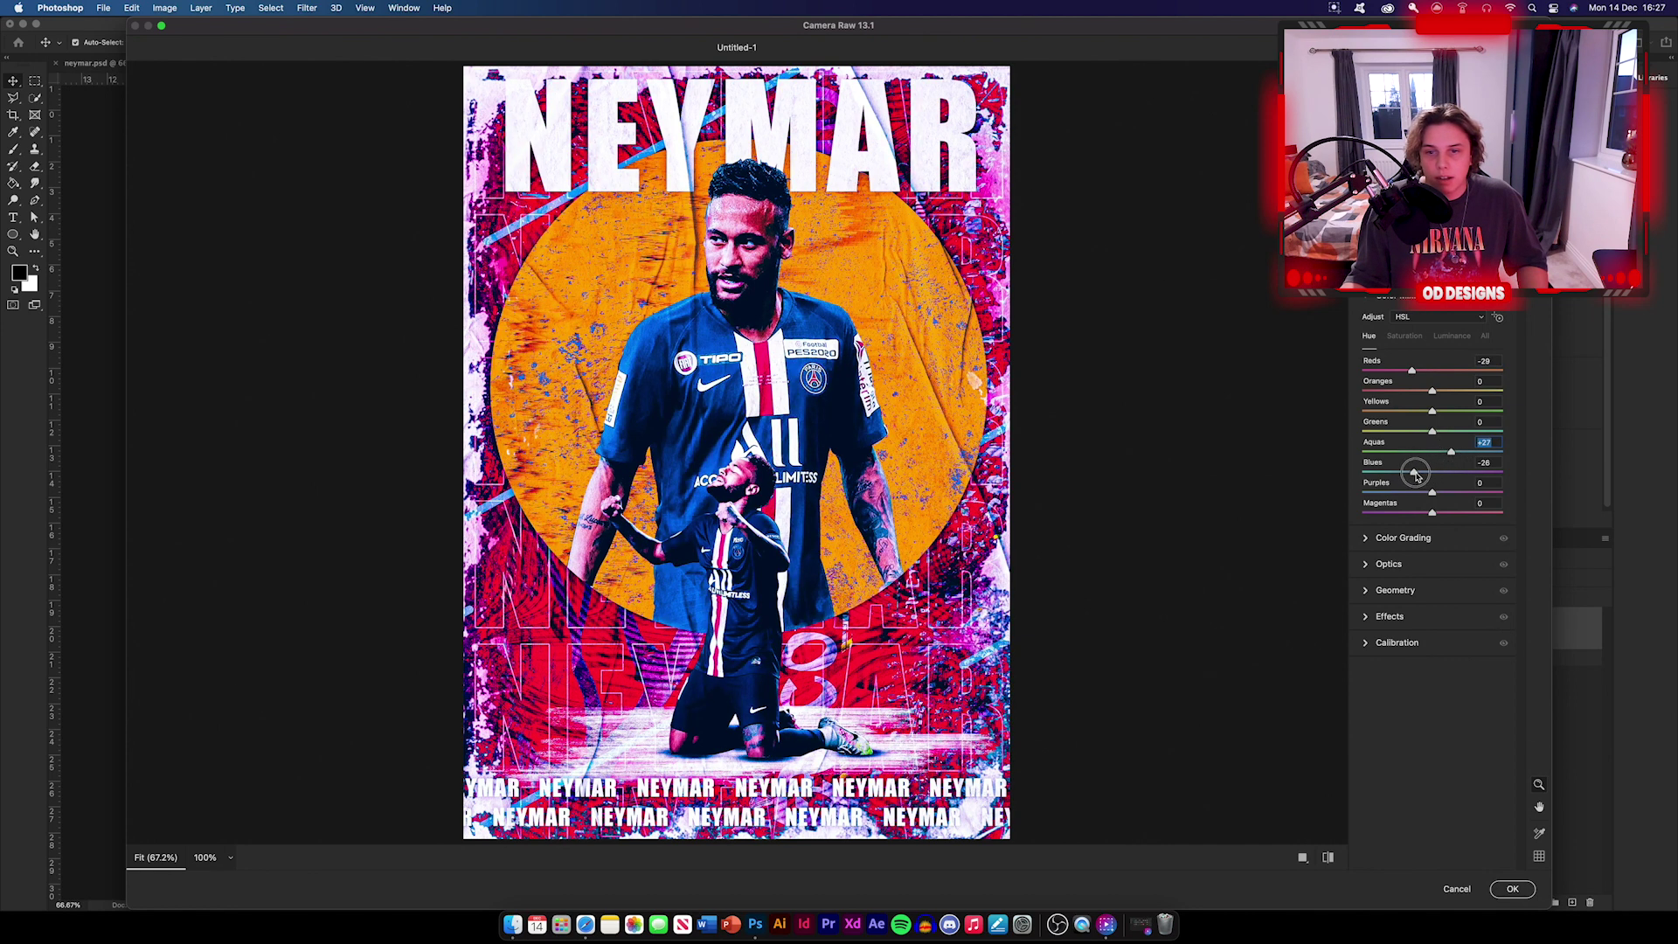
Add a Grain effect of 31 and set Vignetting to -10 for the poster.
left_click(1371, 538)
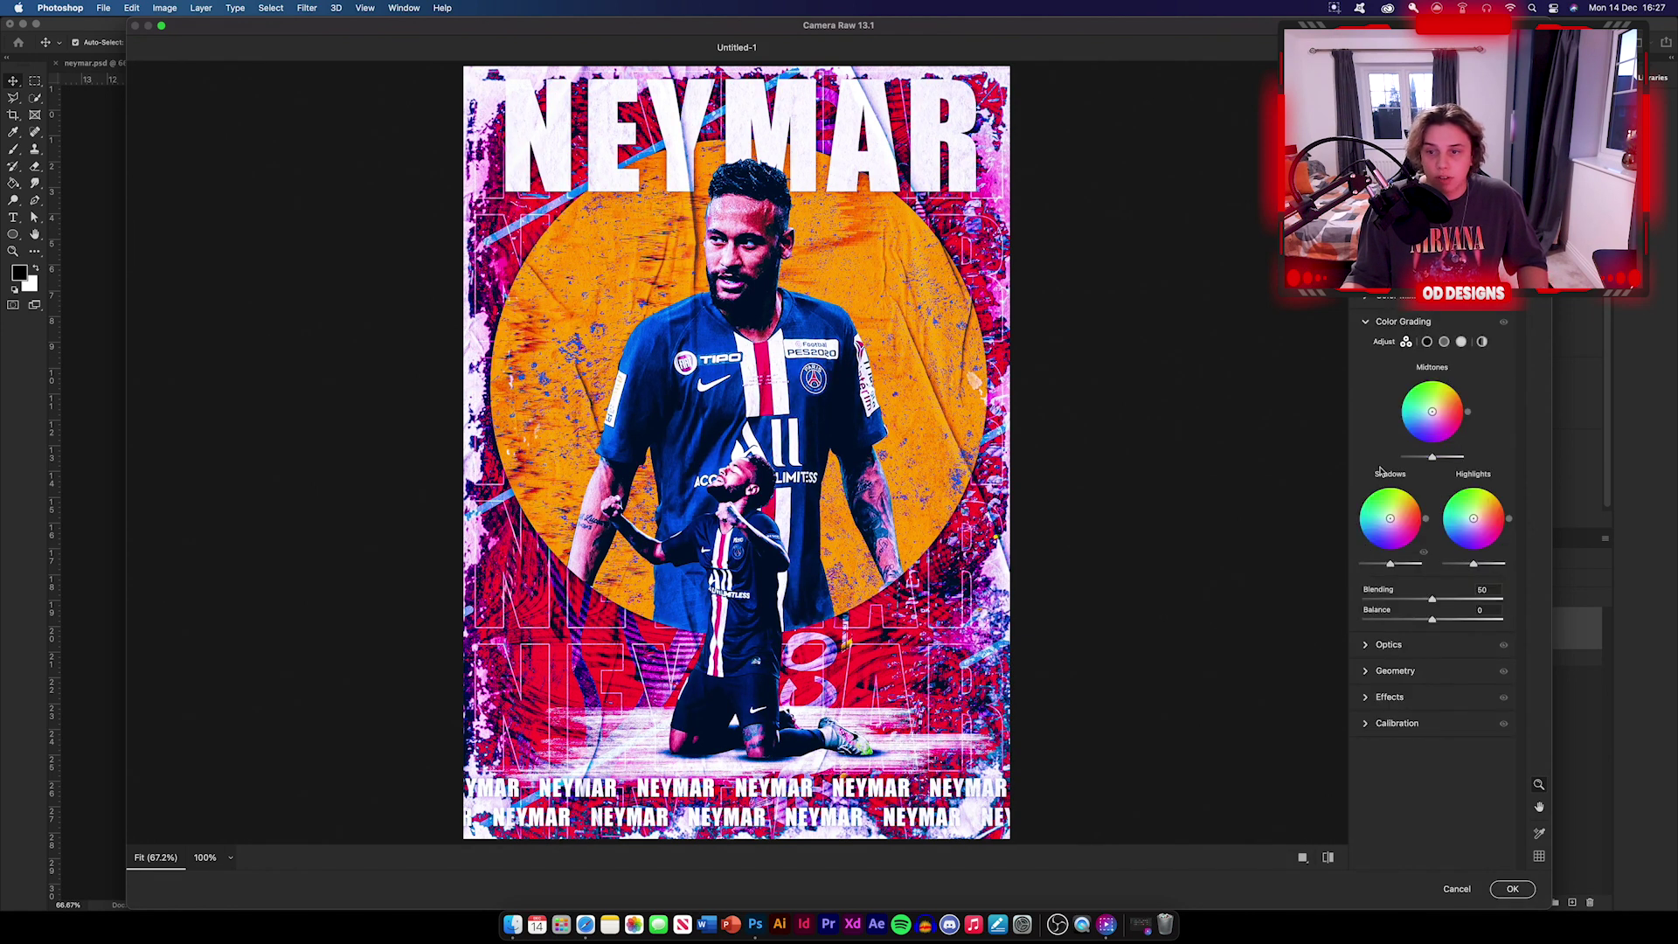
left_click(1368, 697)
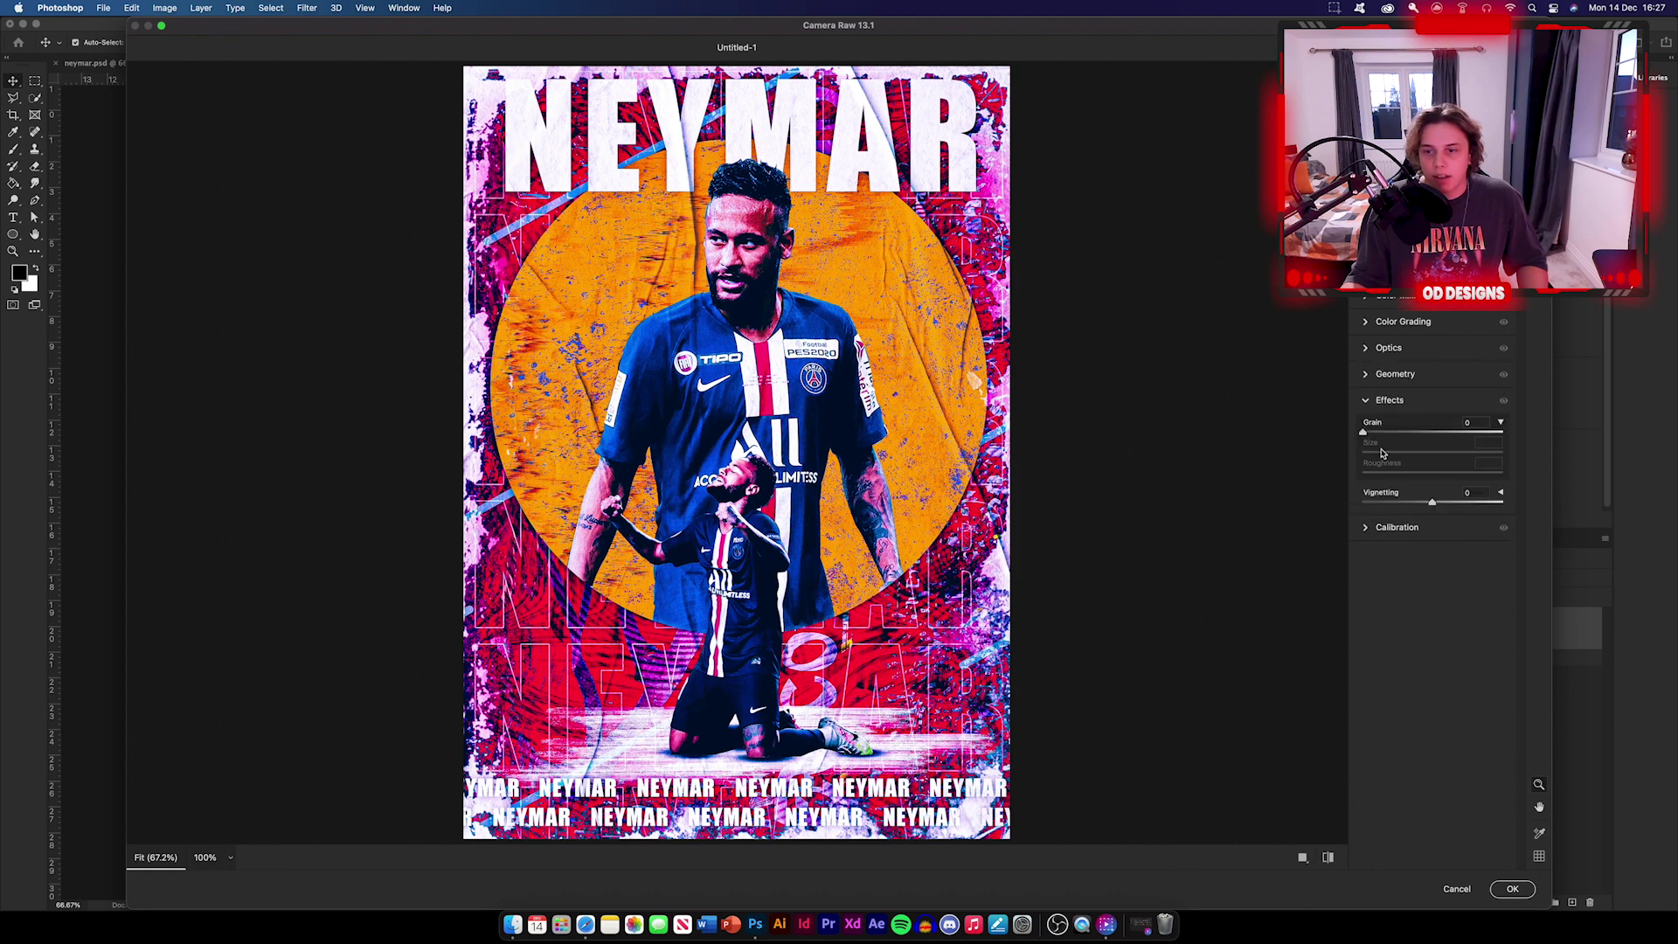
left_click_drag(1364, 433, 1411, 435)
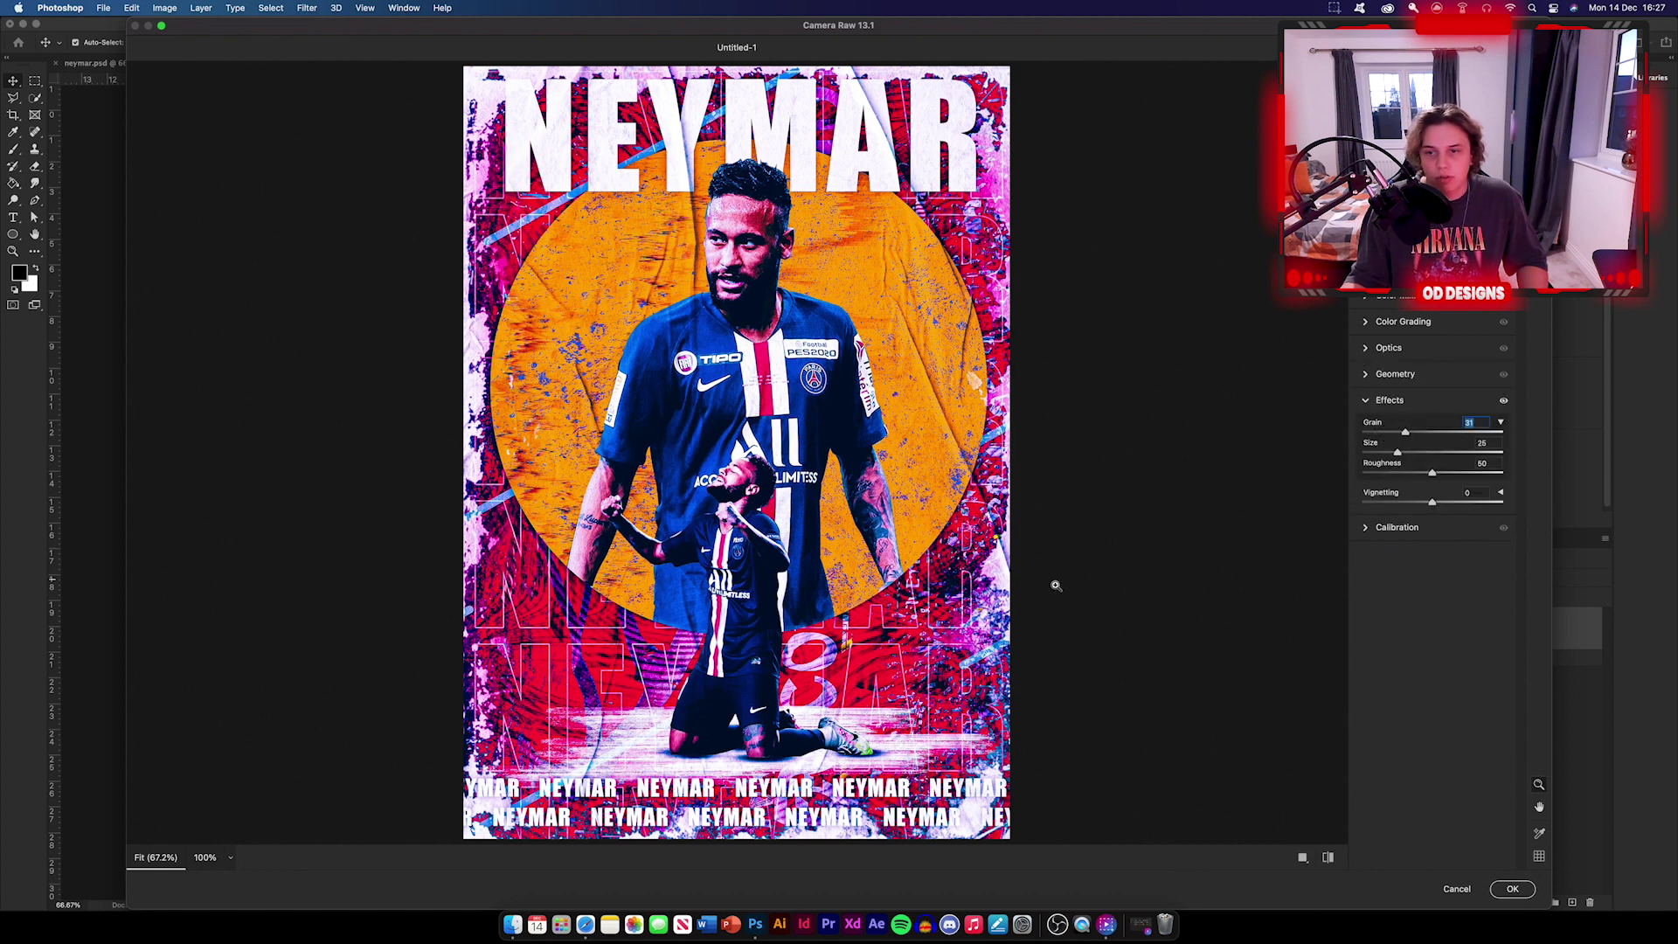
left_click_drag(1431, 504, 1425, 504)
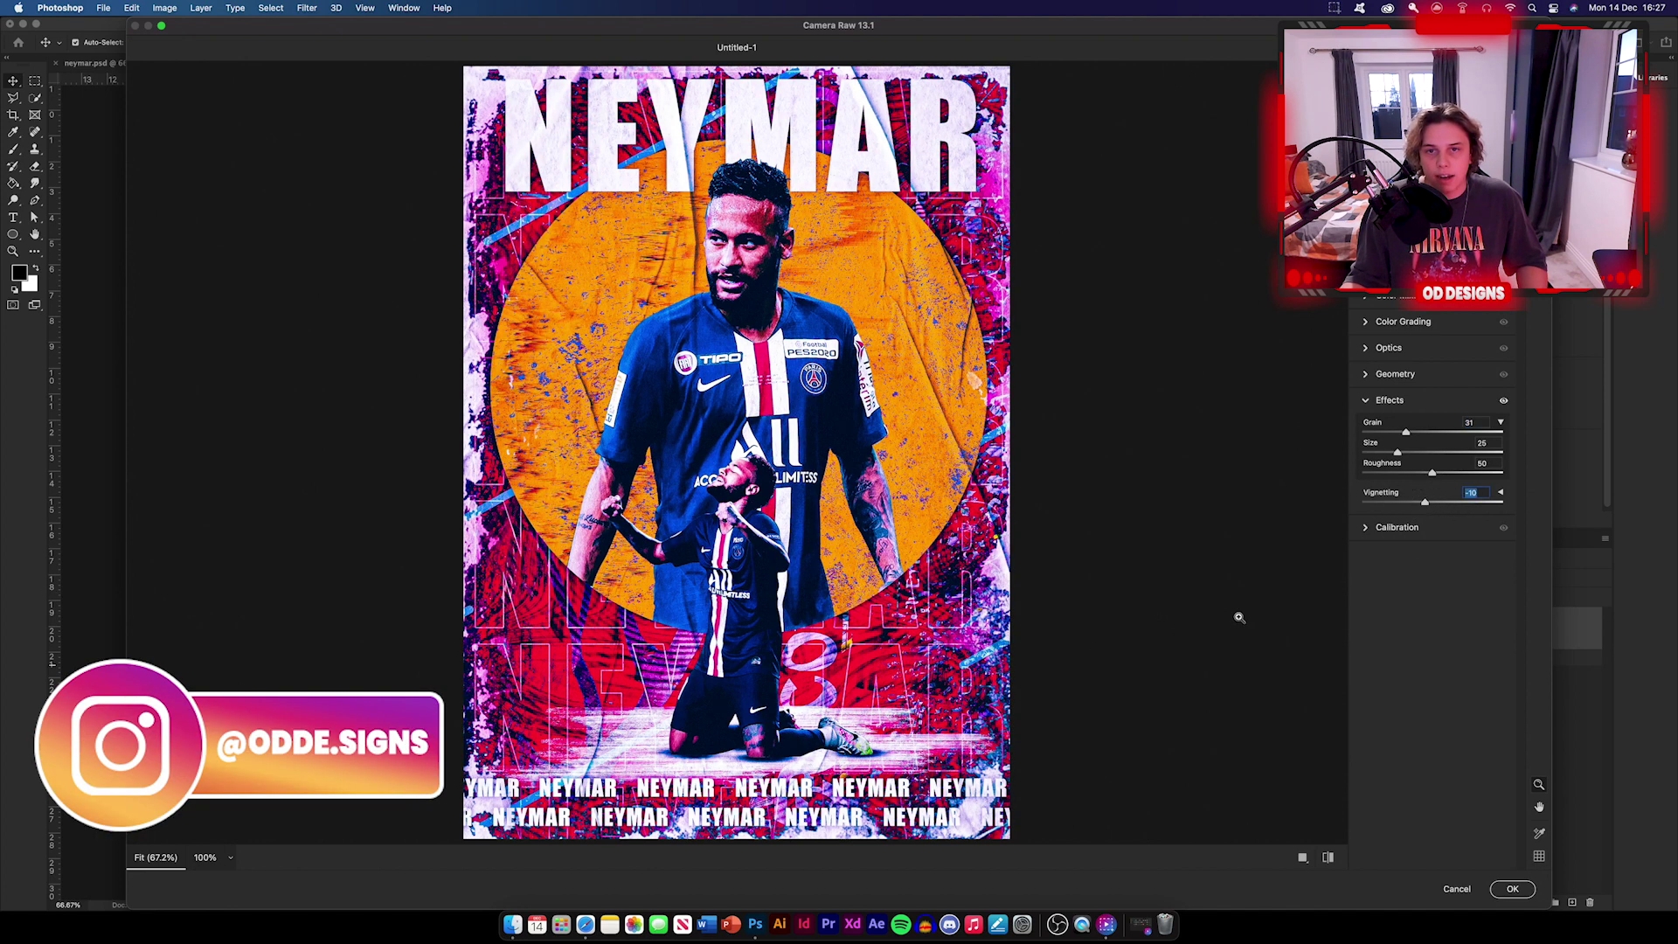
Calibrate the Blue Primary with Saturation +22 and Hue +13.
left_click(1365, 528)
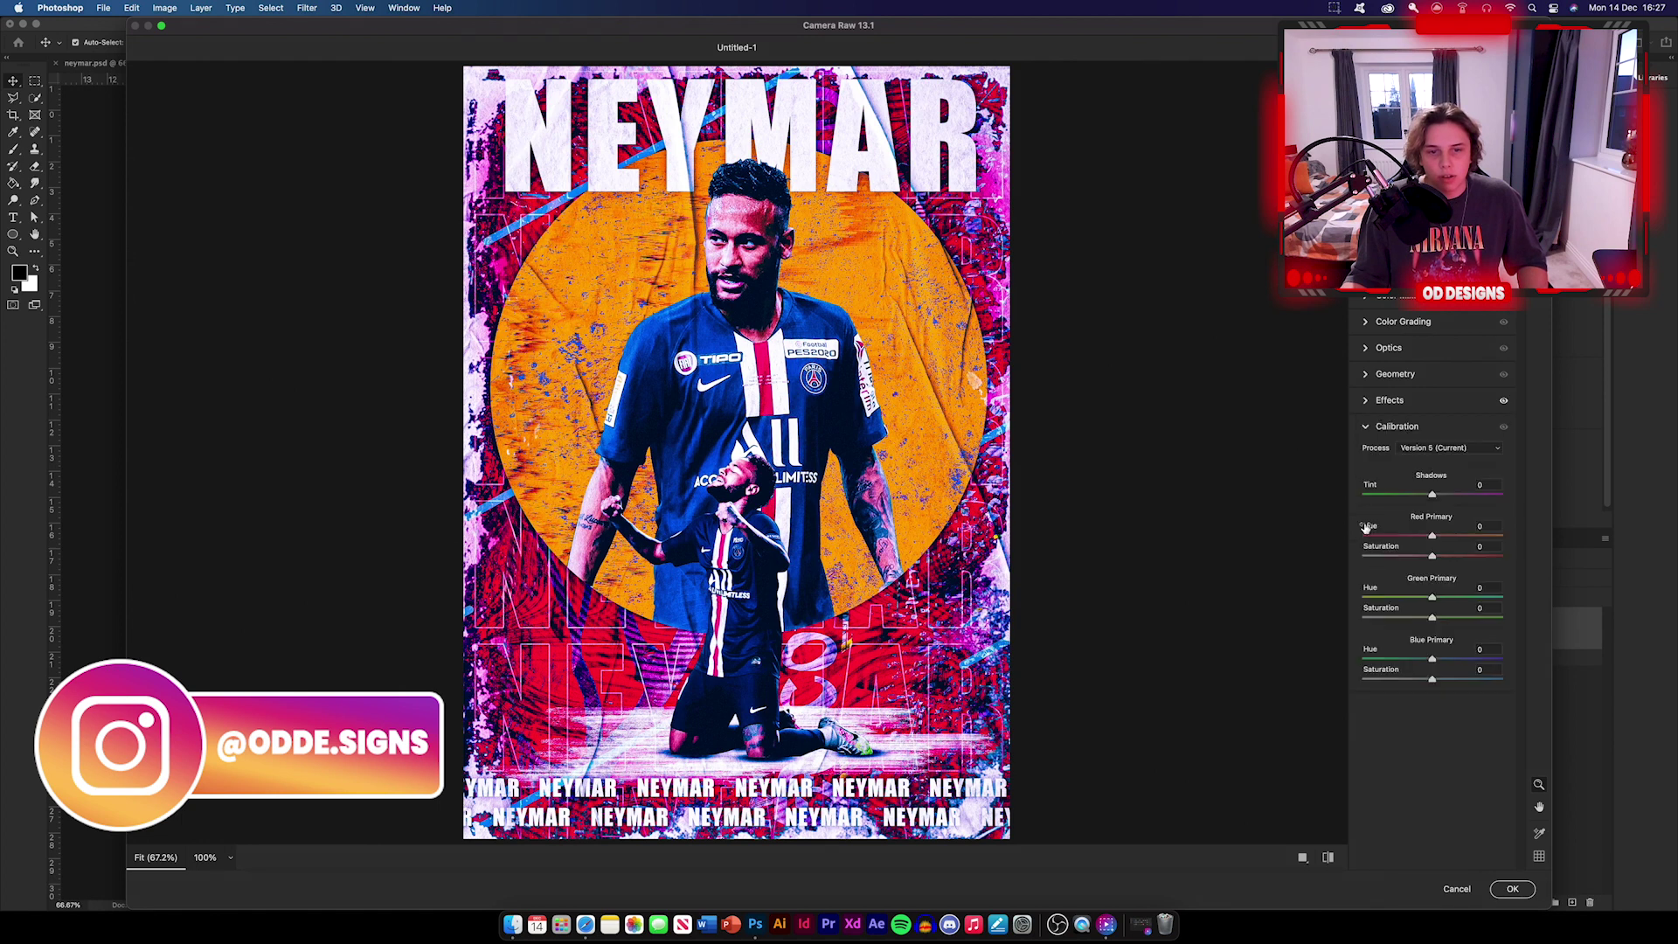
mouse_move(1432, 679)
left_mouse_down()
mouse_move(1449, 681)
mouse_move(1440, 661)
left_mouse_up()
Compare the graded poster side by side with the original, and apply the Camera Raw adjustments to the merged layer.
key("q")
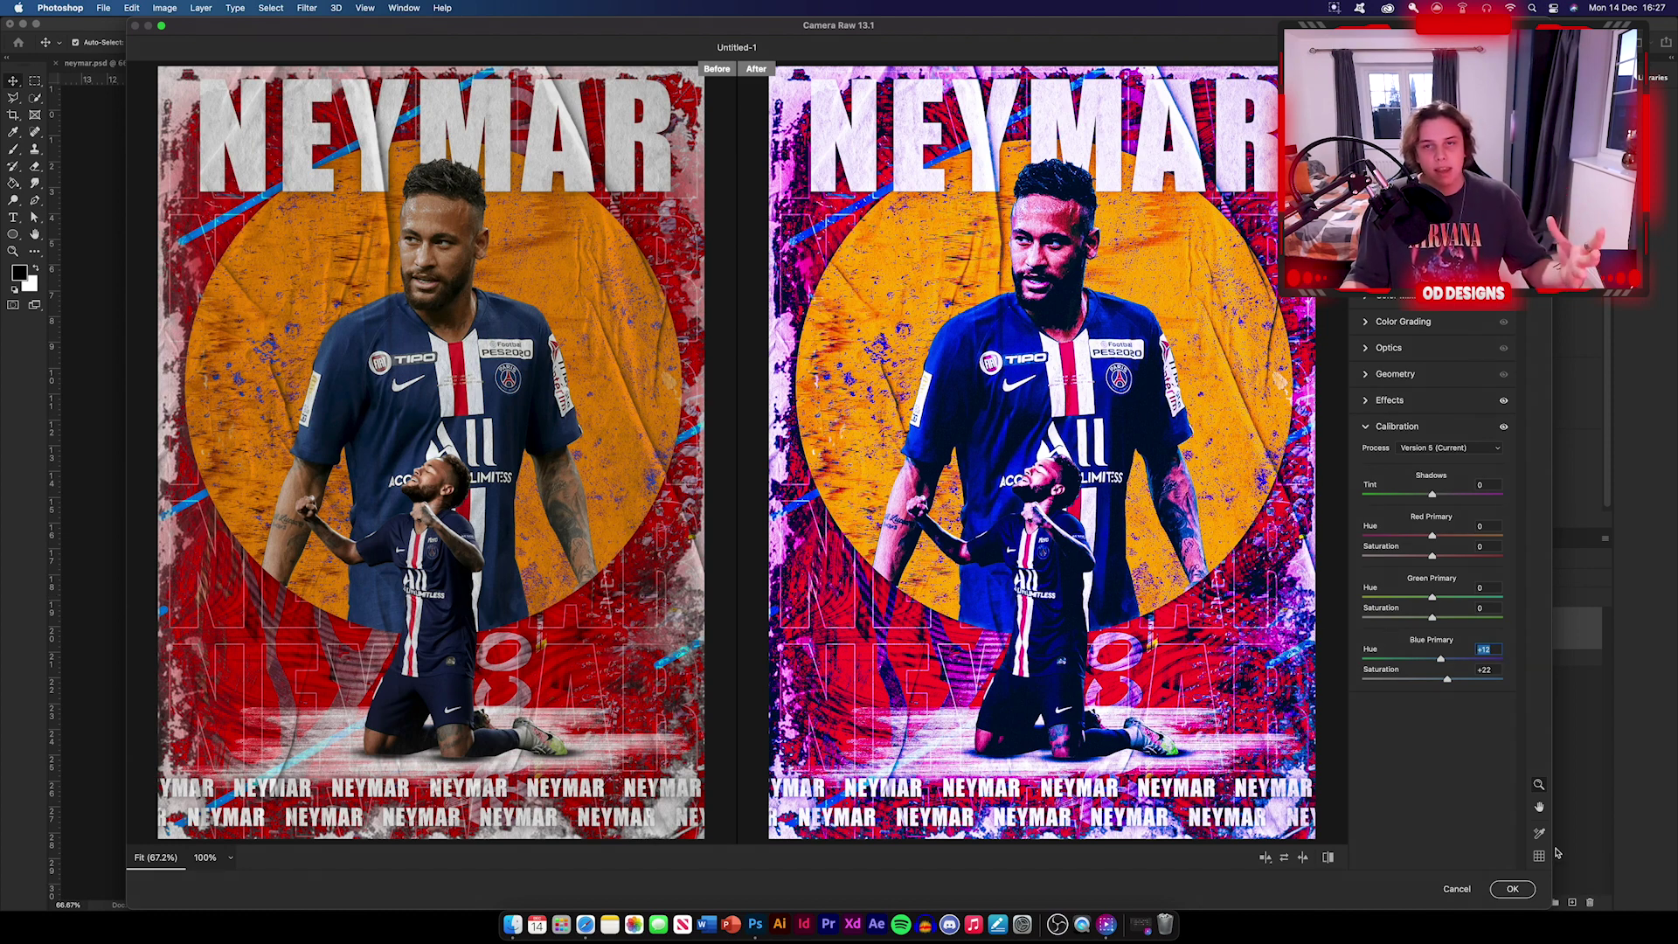
left_click(1512, 889)
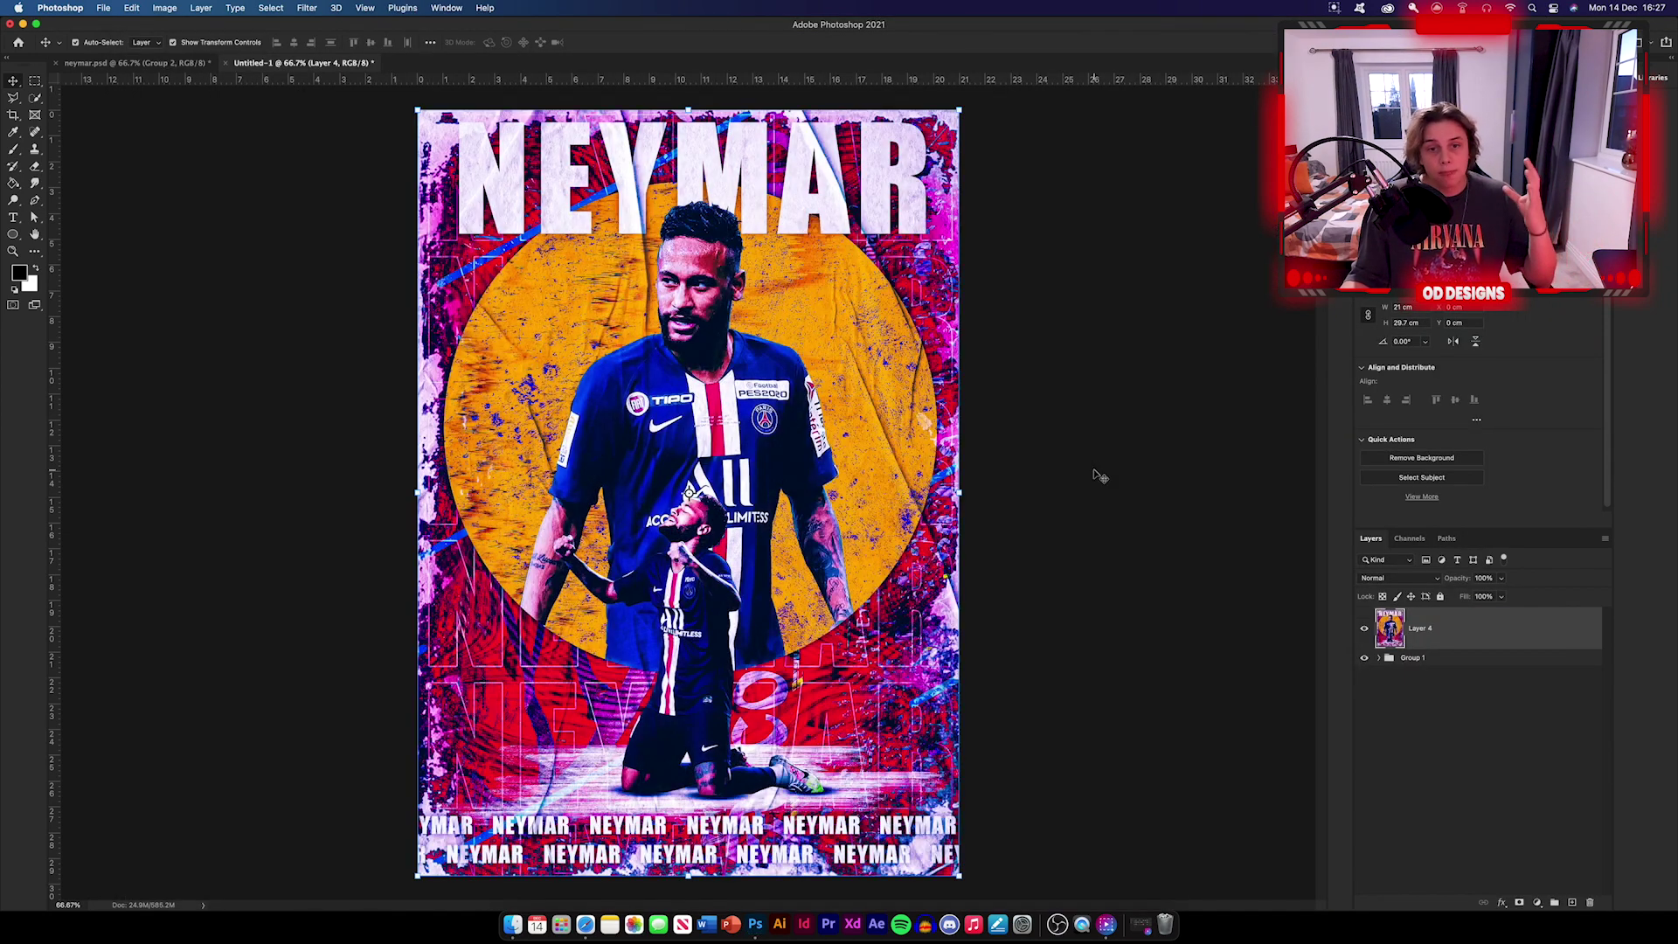
left_click(1072, 479)
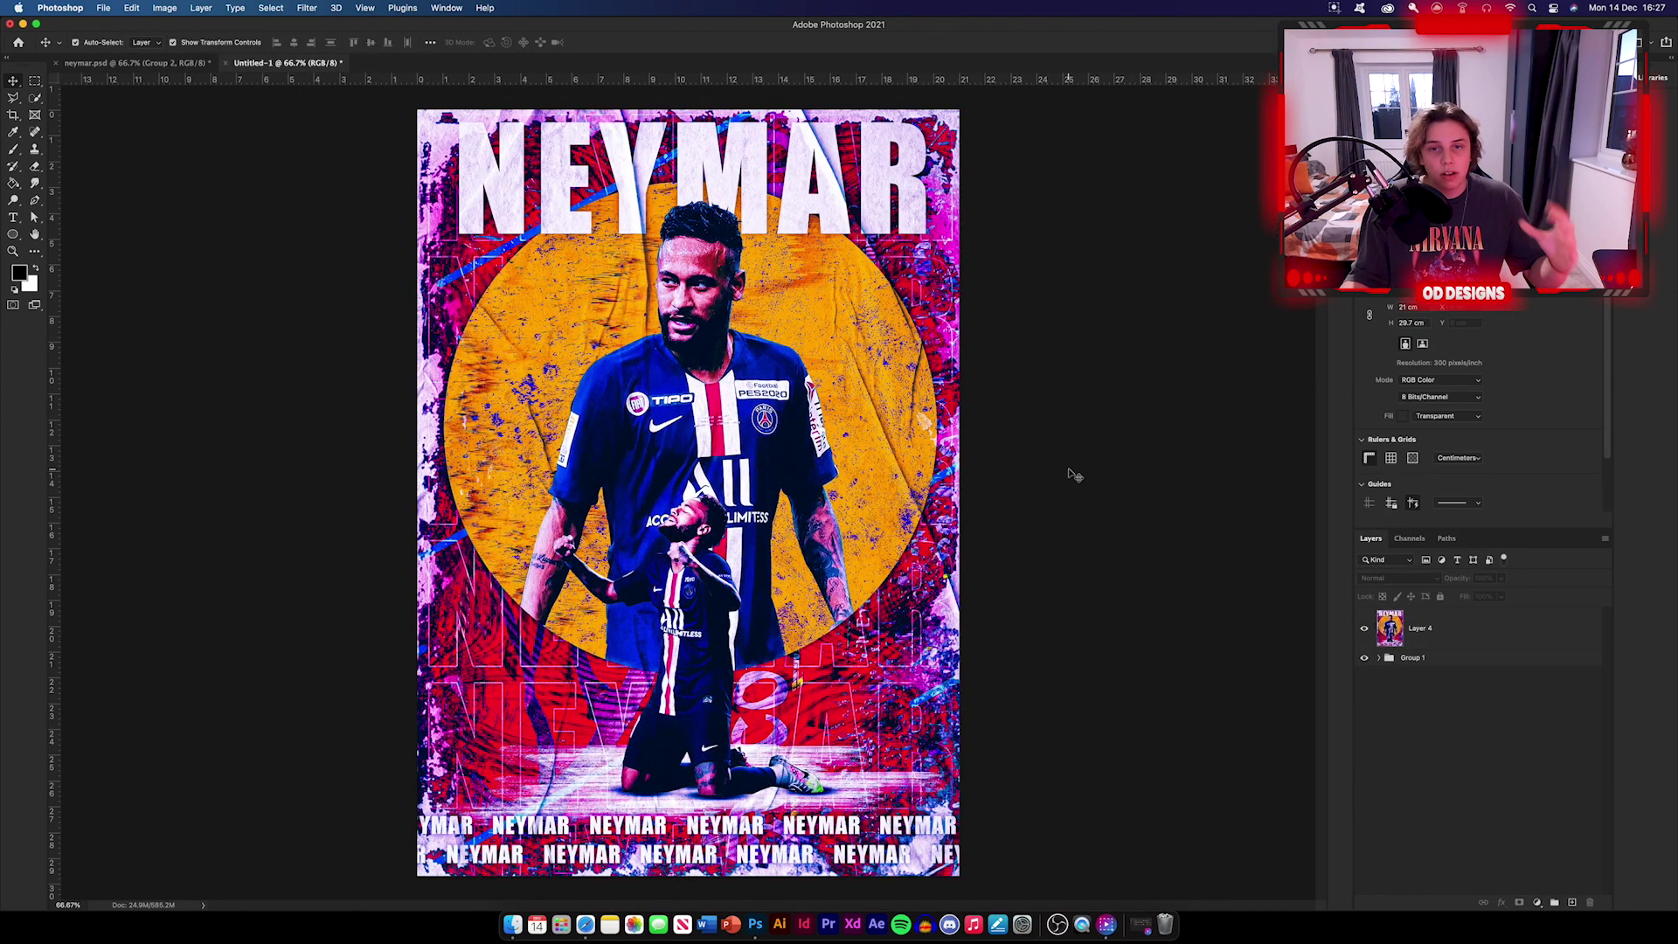